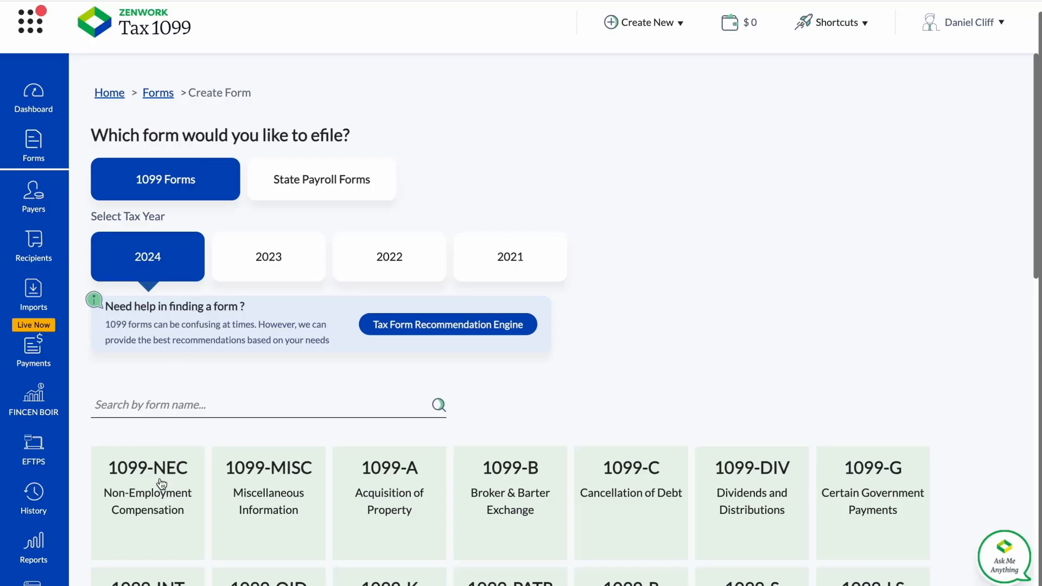
Create a 1099-NEC form for tax year 2024 and start adding a new payer to it.
mouse_move(161, 480)
click(153, 545)
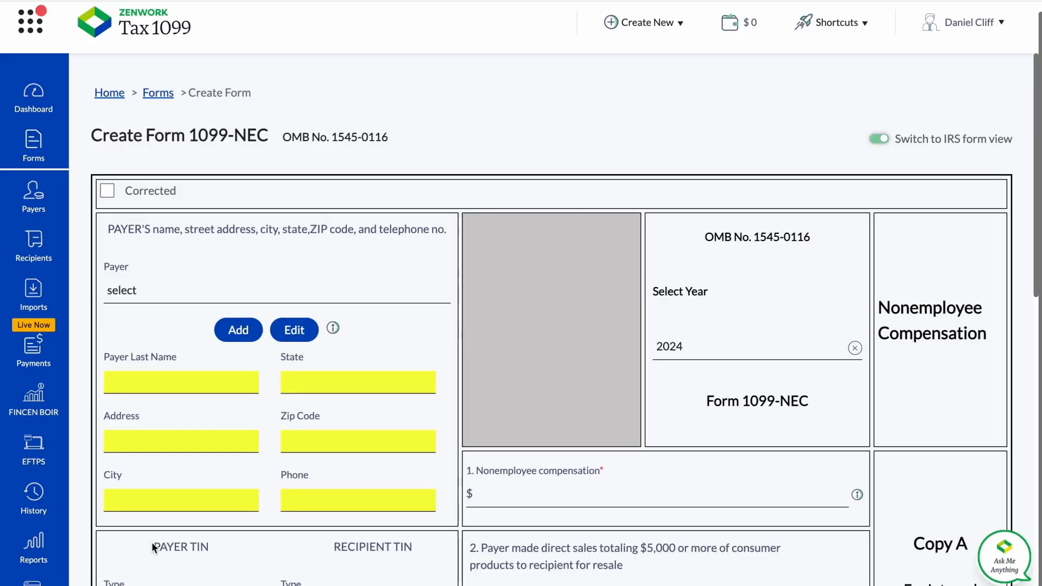
scroll(137, 281, down, 1)
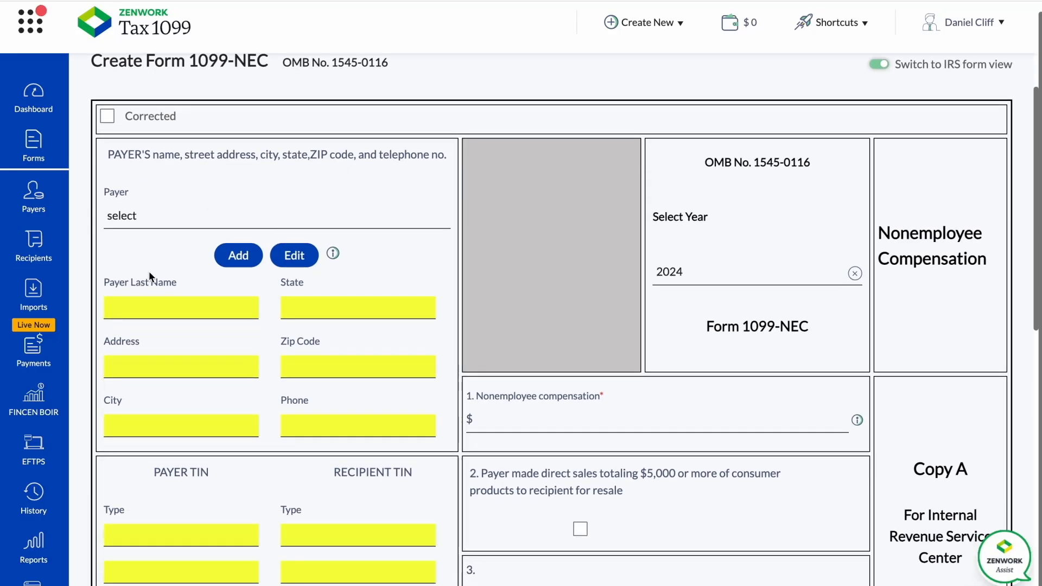
click(244, 256)
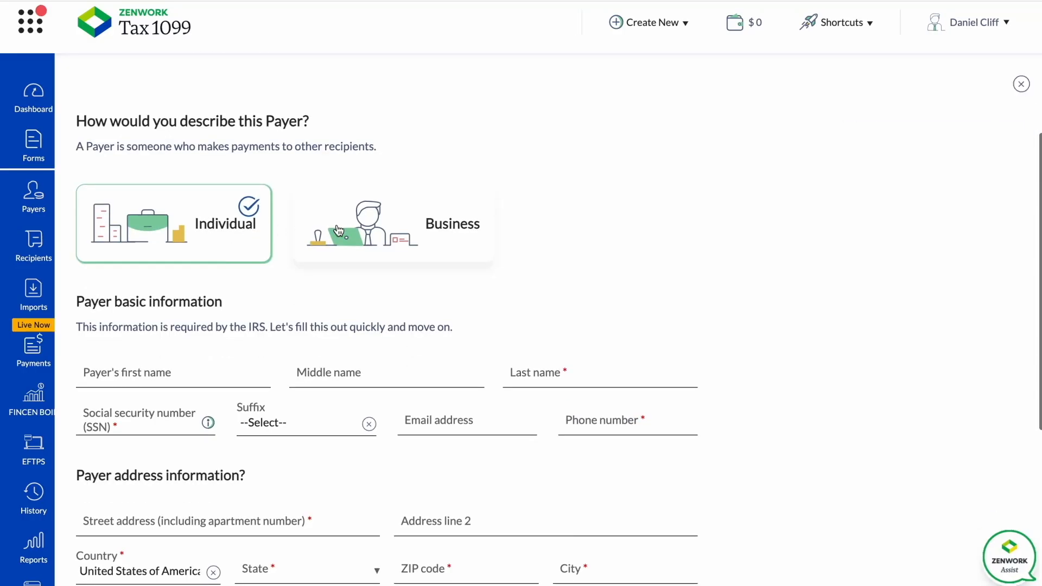
click(359, 234)
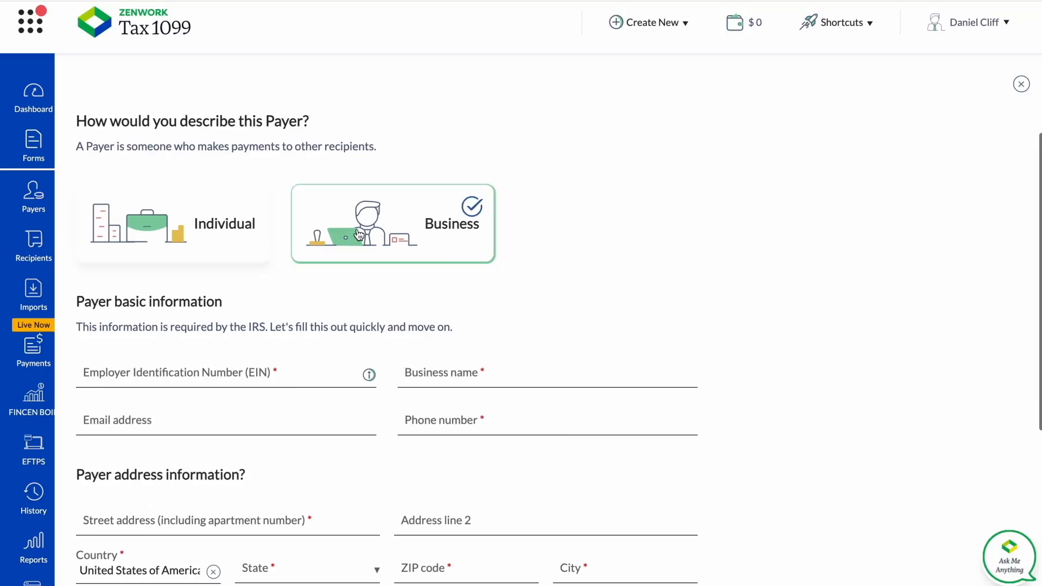
click(235, 239)
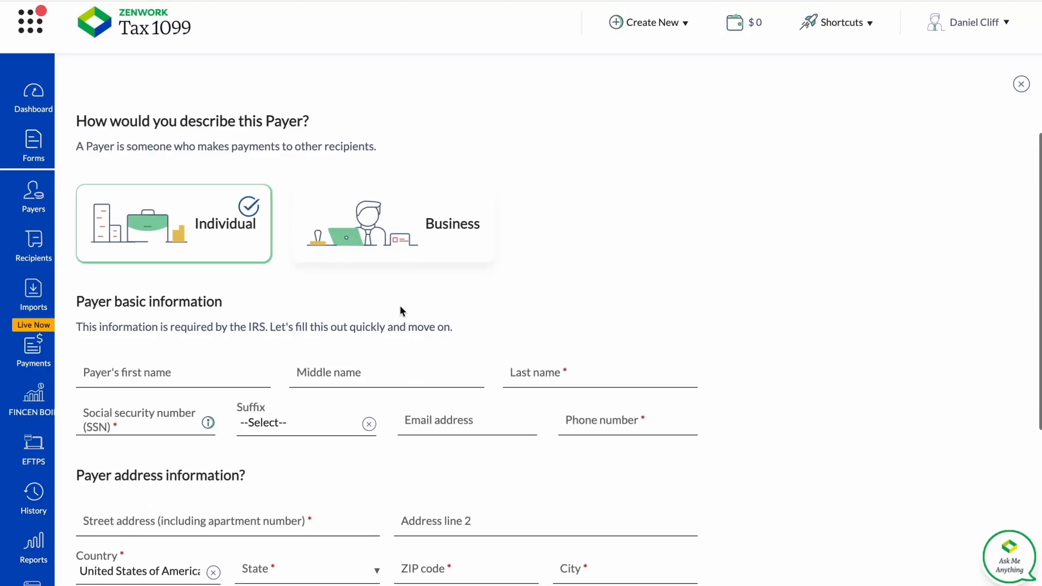
scroll(400, 310, down, 2)
scroll(400, 310, down, 3)
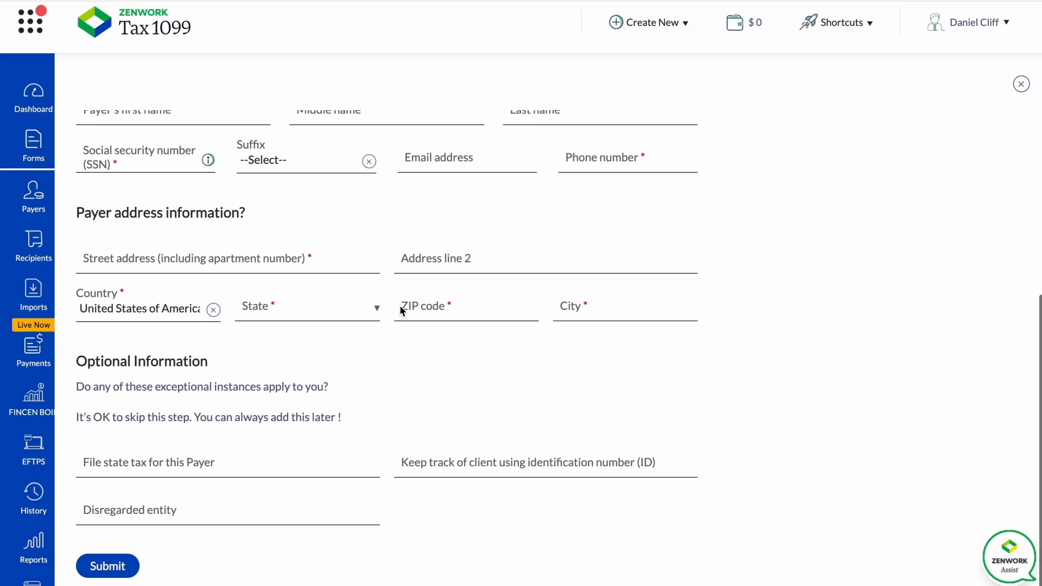
scroll(400, 311, up, 5)
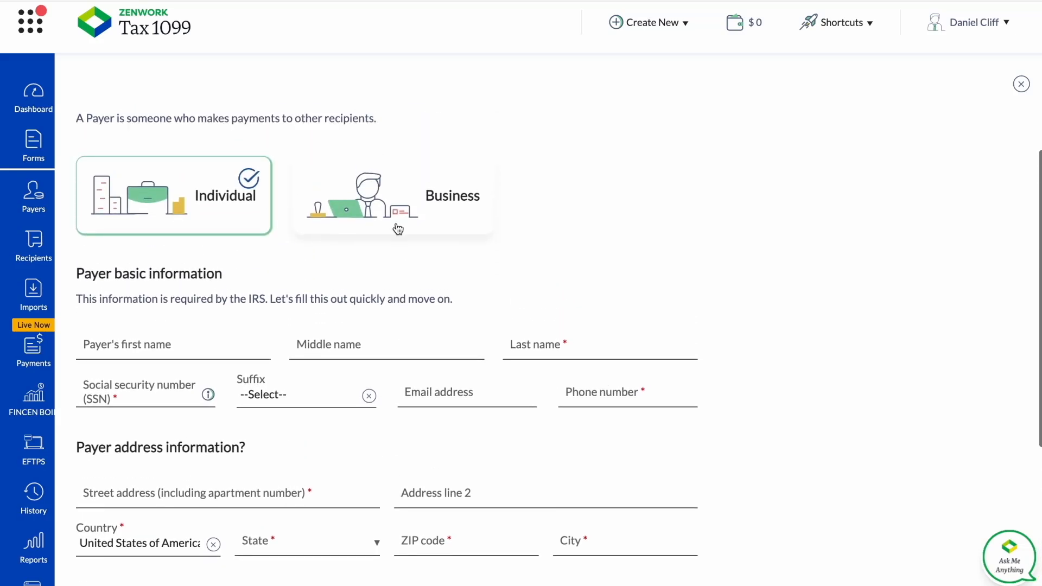
Set the payer type to Business, and enter the payer's EIN and the business name Daniel & Co.
click(403, 205)
scroll(415, 290, down, 5)
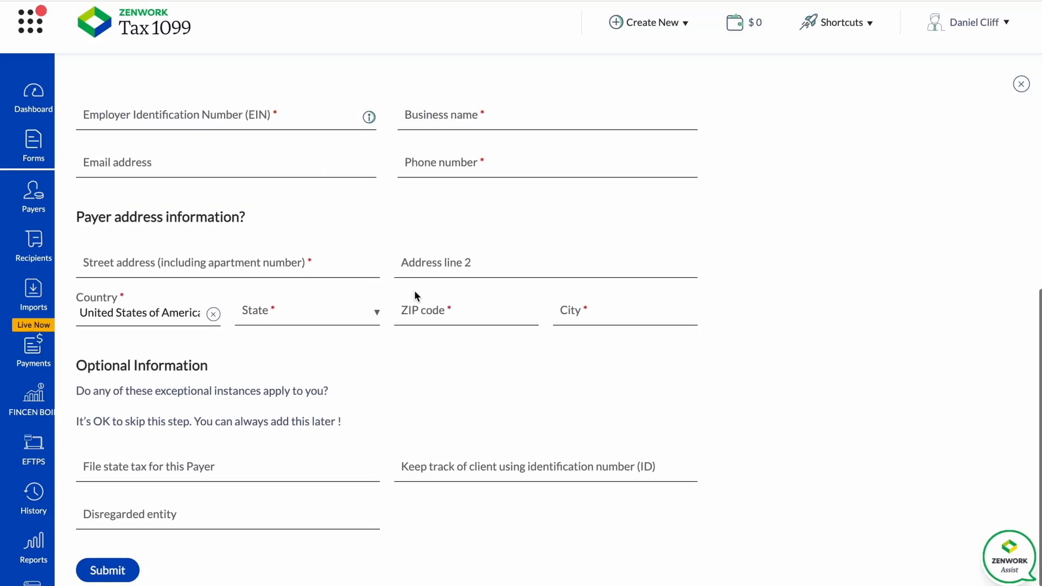
scroll(347, 285, up, 3)
scroll(340, 278, up, 3)
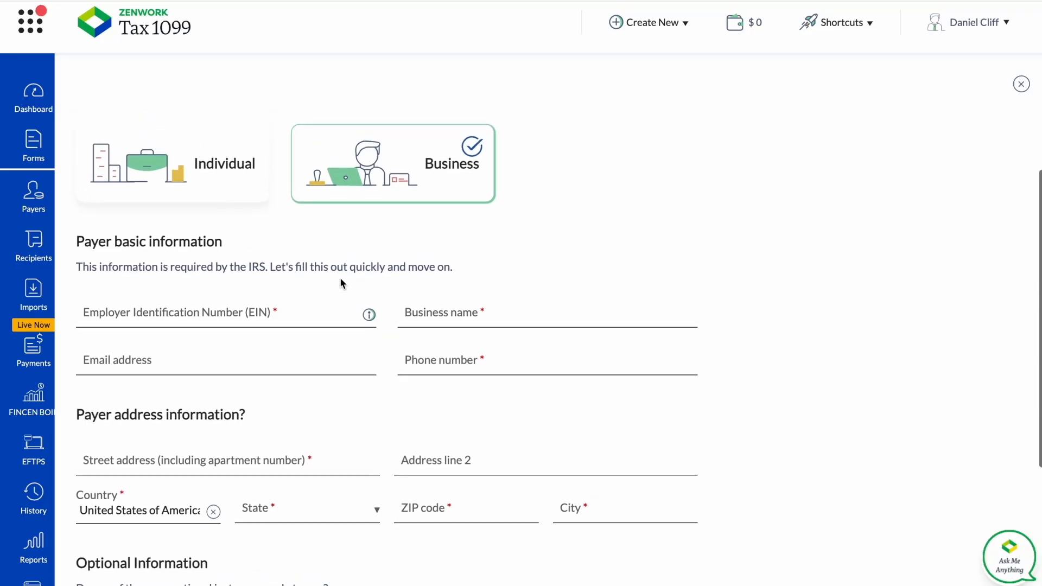
click(295, 330)
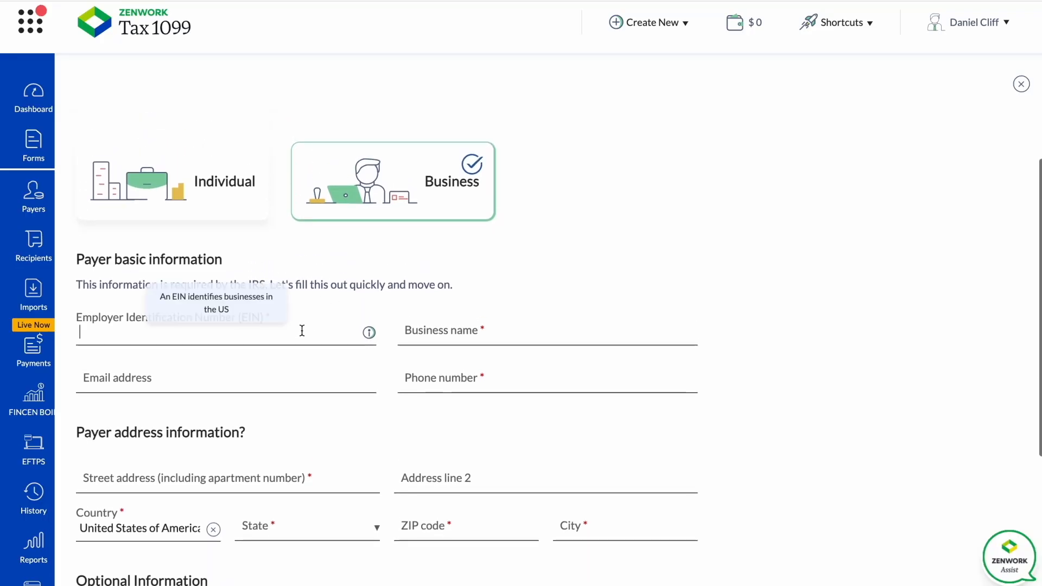
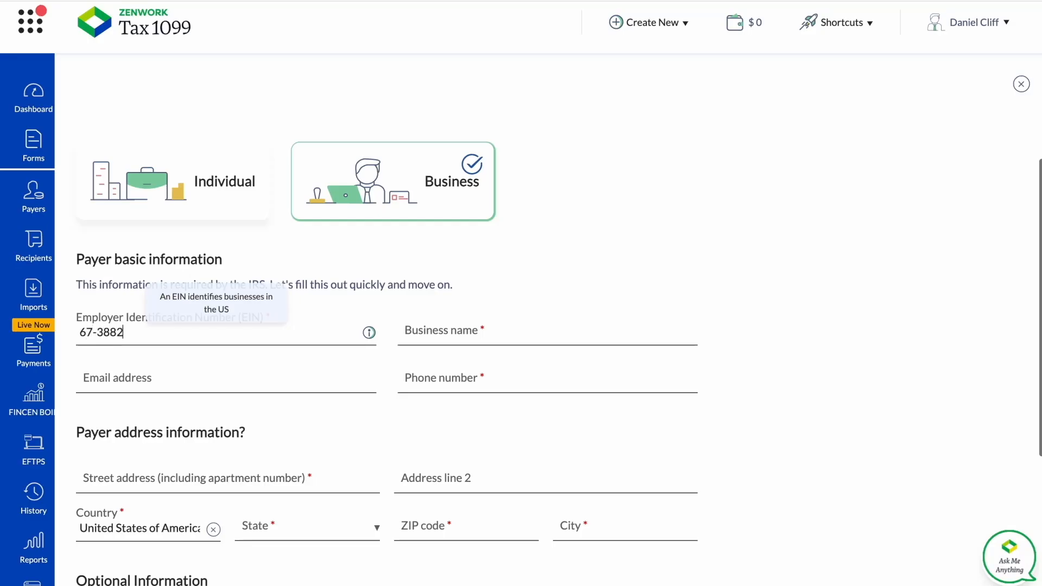
click(467, 333)
text(Dai)
text(iel & Co)
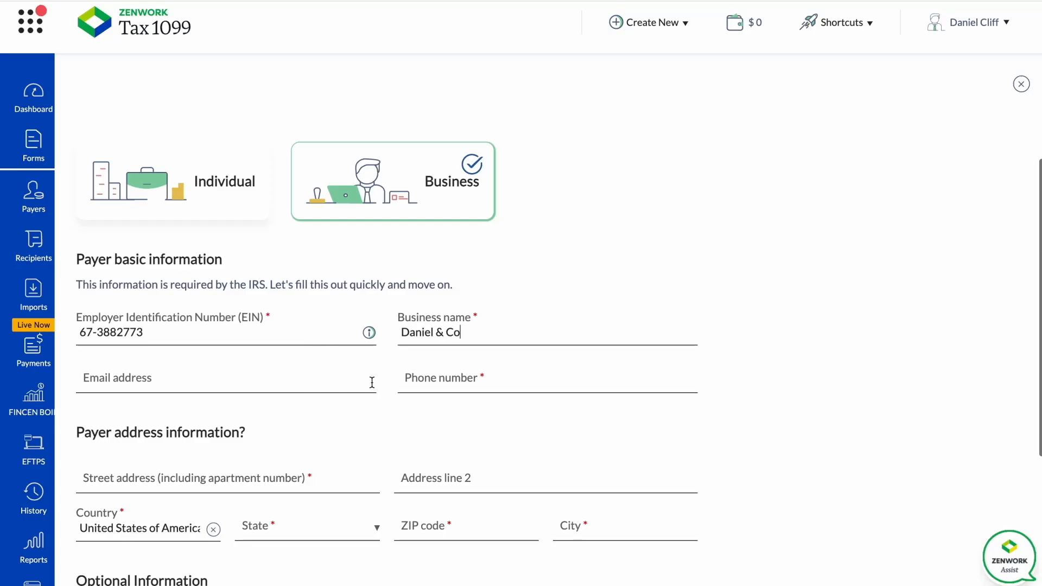
Enter the payer's phone number, correcting the digits entered by mistake.
click(431, 378)
text(64883)
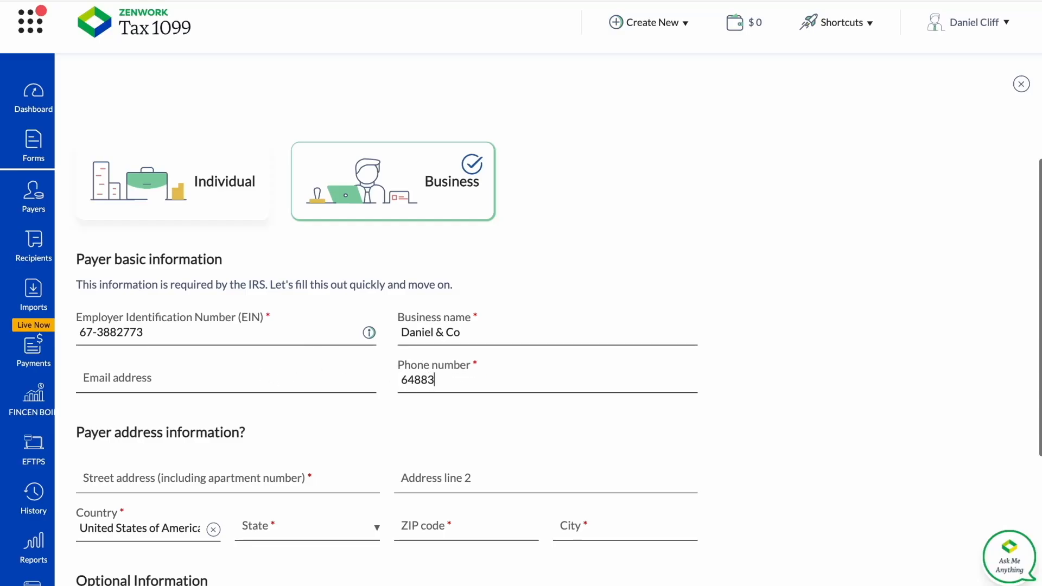
key(BackSpace)
key(BackSpace)
key(BackSpace)
key(BackSpace)
key(BackSpace)
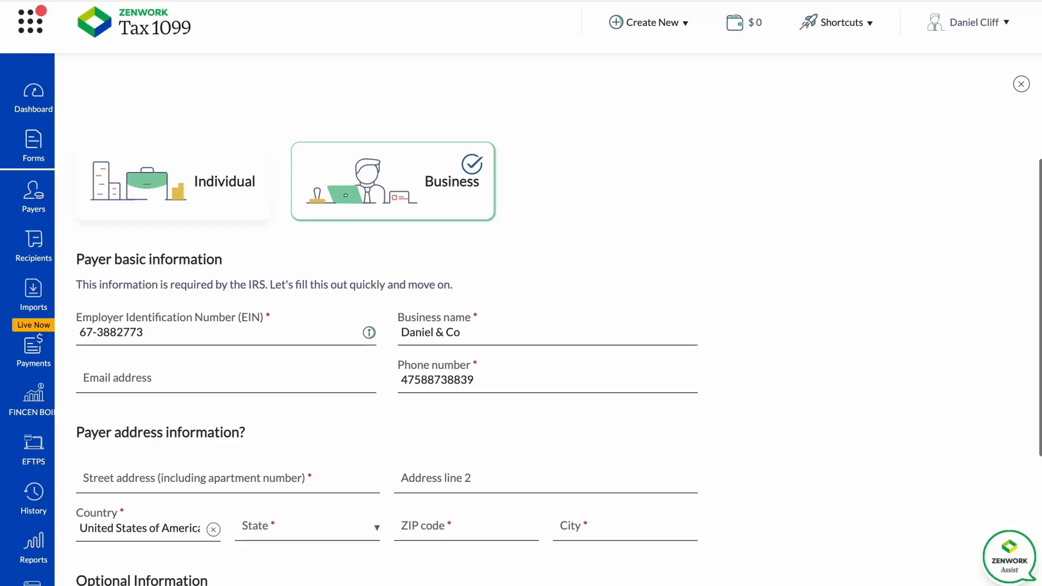
Fill in the payer's address and submit the new payer, declining the browser's offer to save the address.
scroll(374, 455, down, 1)
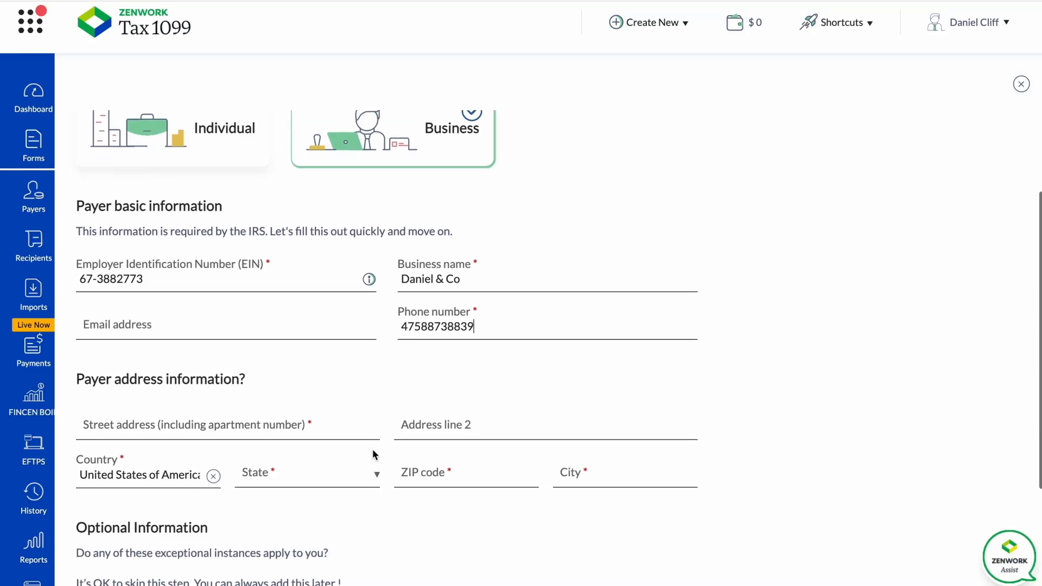
click(271, 425)
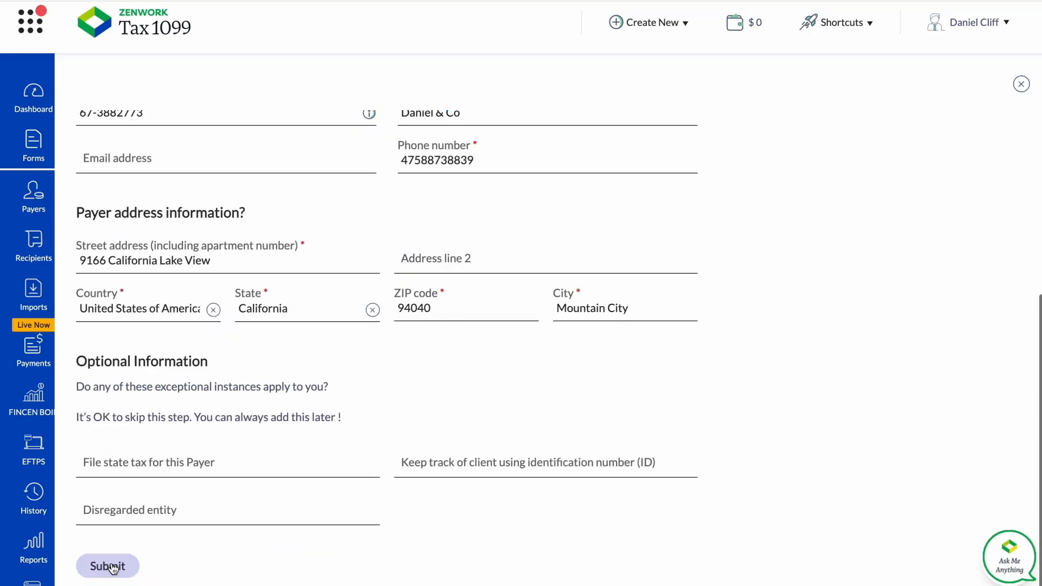
key(Return)
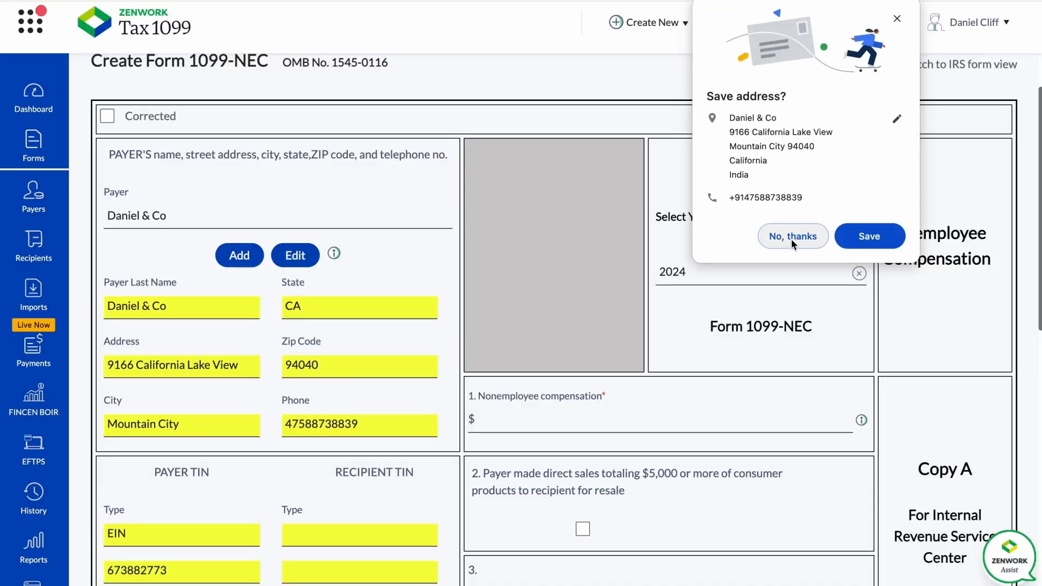
click(791, 239)
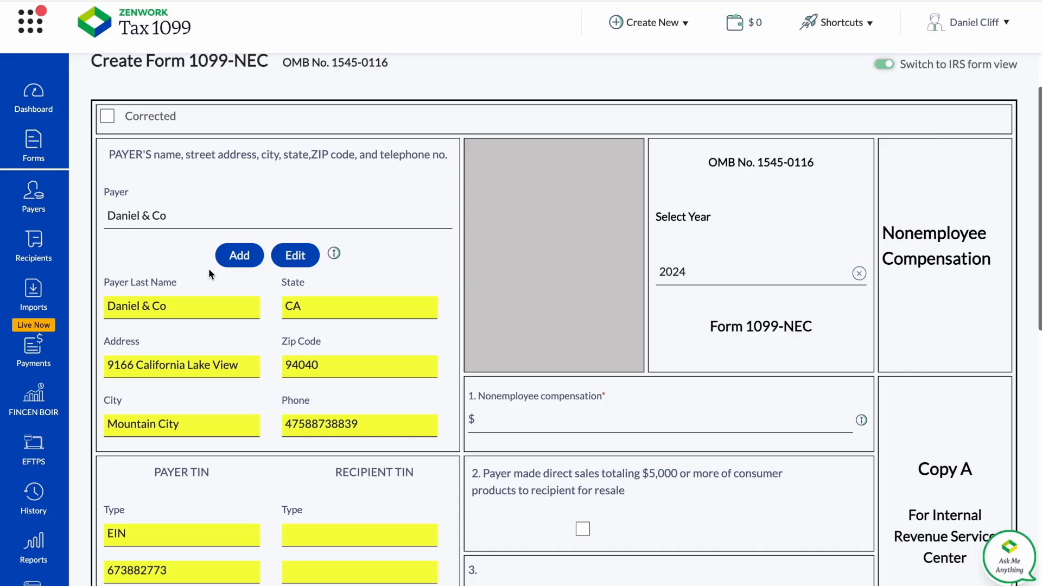
Start adding a new recipient in the recipient section of the 1099-NEC form.
scroll(168, 288, down, 3)
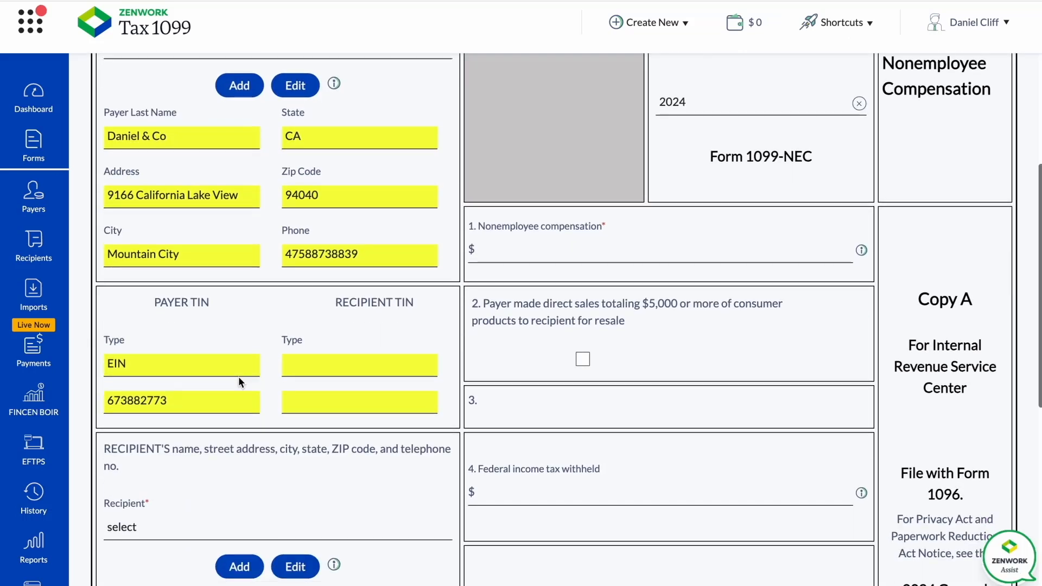
scroll(279, 401, down, 1)
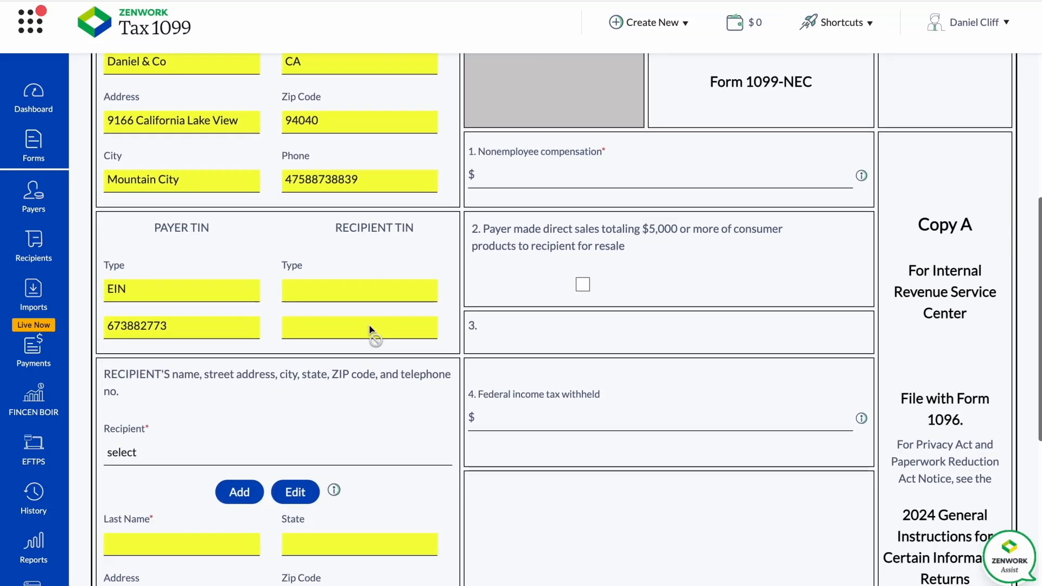
scroll(370, 330, down, 2)
scroll(234, 320, down, 1)
scroll(238, 304, down, 1)
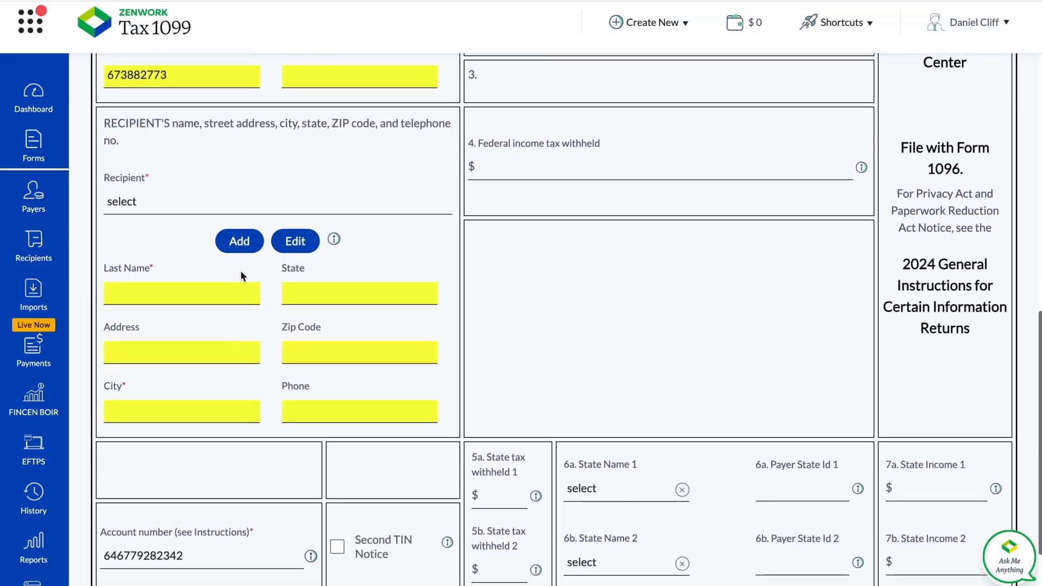
scroll(240, 275, up, 1)
click(230, 288)
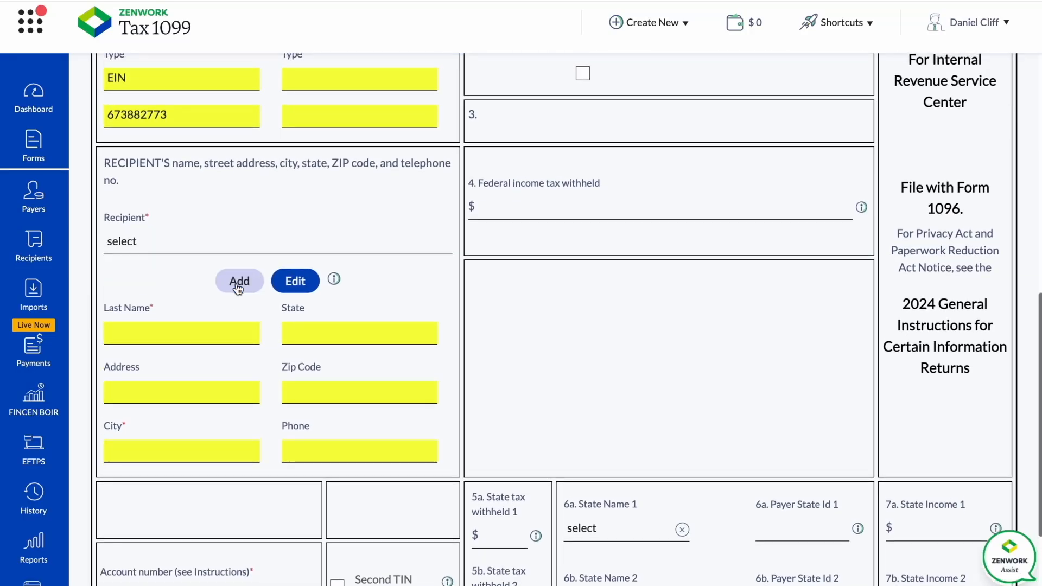
scroll(311, 360, down, 1)
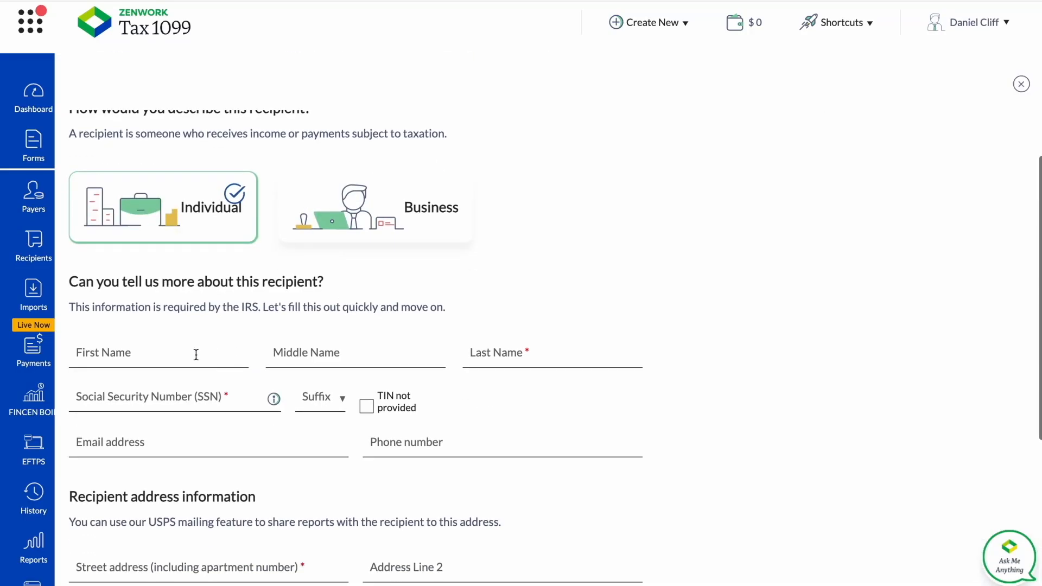
click(349, 215)
scroll(292, 330, down, 1)
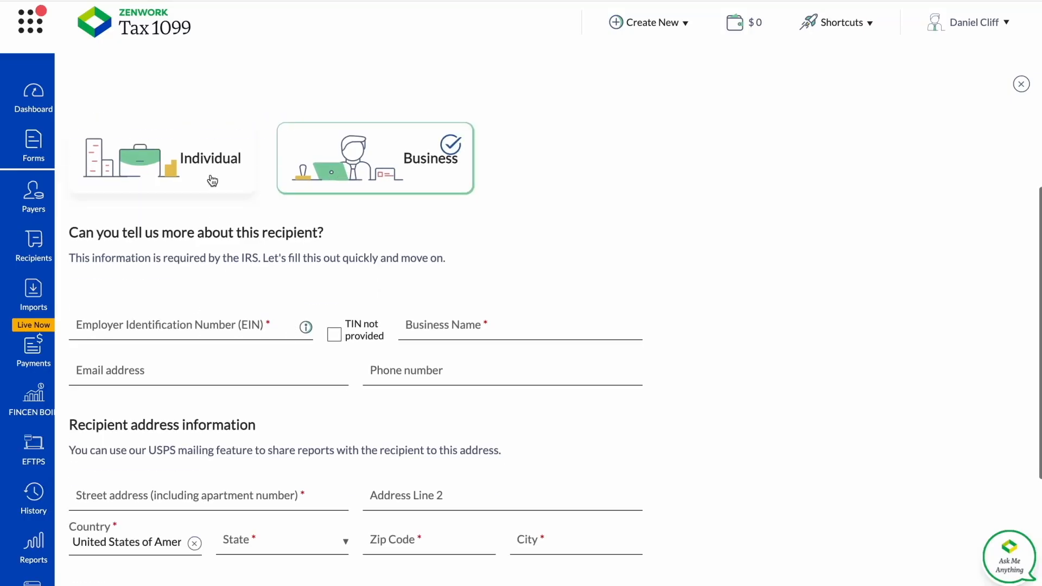
click(211, 179)
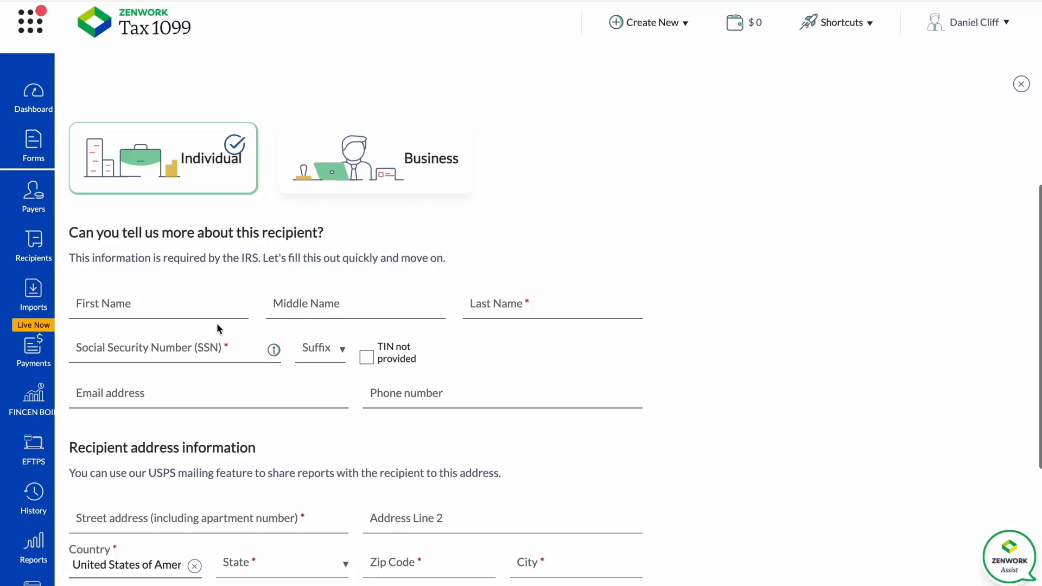
Enter the individual recipient's name, Social Security number and address, and submit the recipient without saving the address in the browser.
click(160, 309)
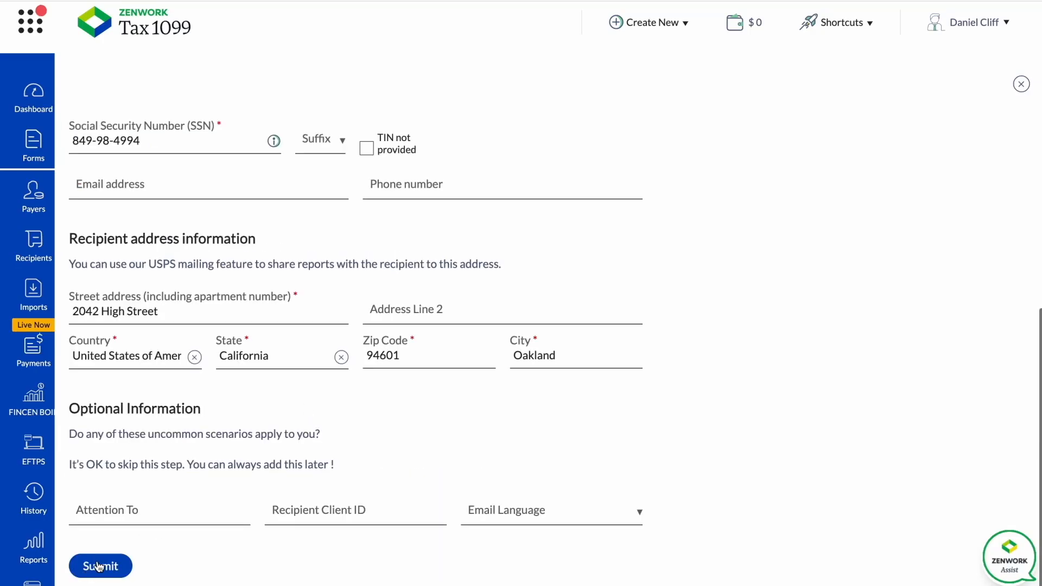
scroll(136, 469, up, 4)
scroll(136, 469, down, 4)
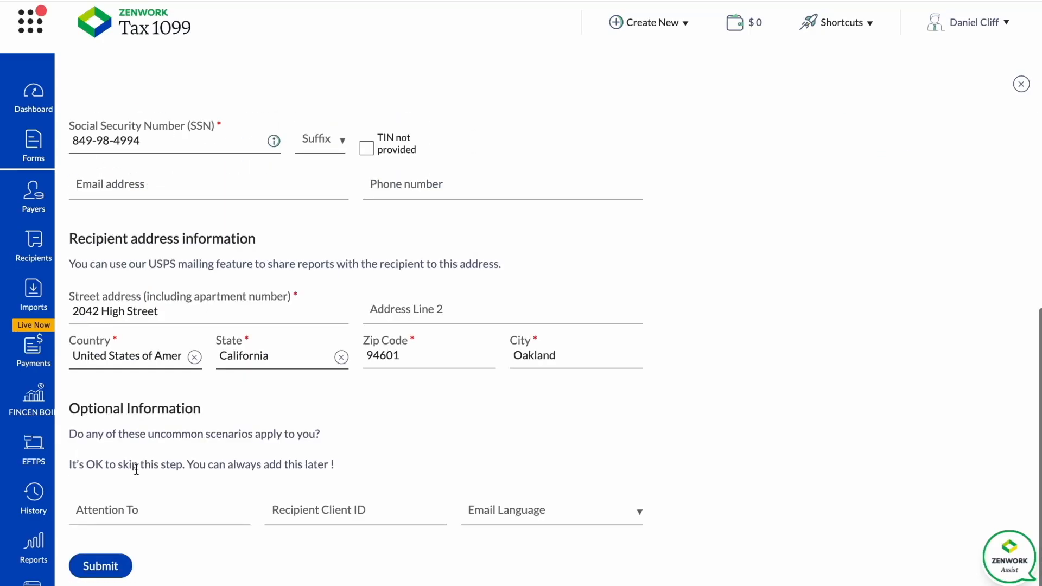
click(102, 564)
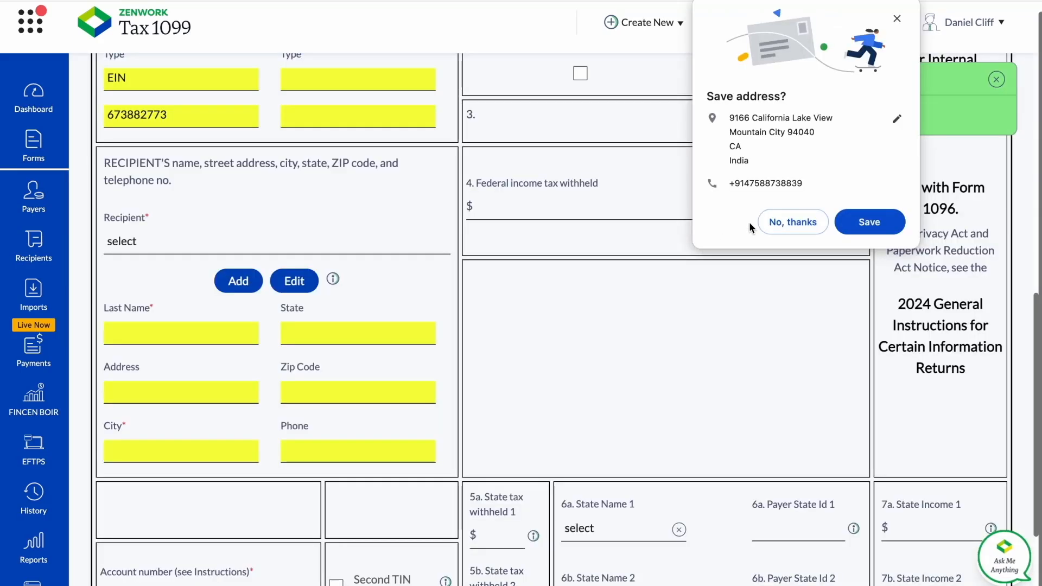
click(780, 219)
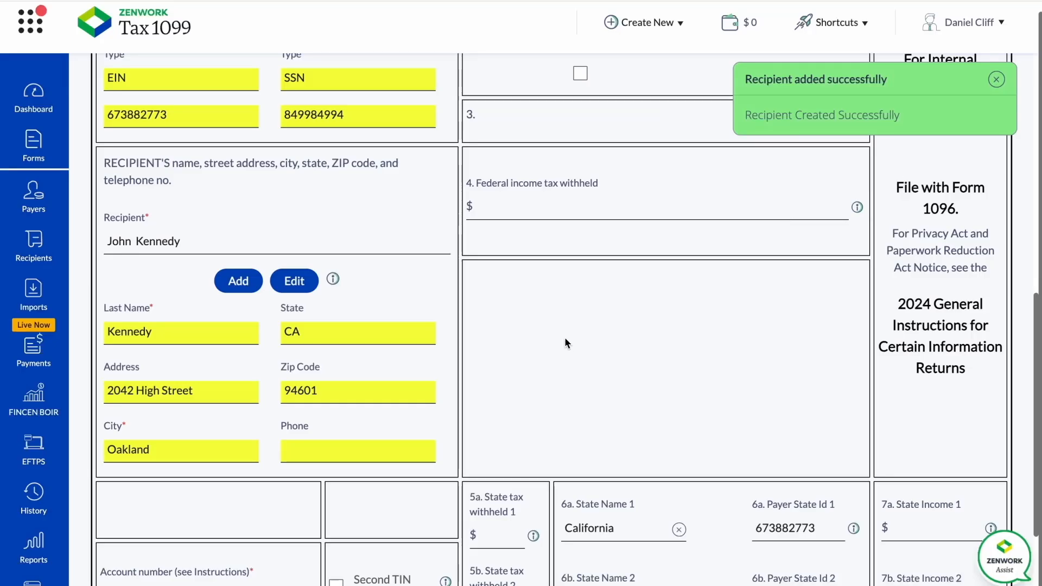
Examine the help for box 1, Nonemployee compensation, including payment examples, exclusions and filing instructions, and close it.
scroll(376, 377, down, 2)
scroll(376, 378, up, 2)
scroll(377, 380, down, 2)
scroll(514, 322, up, 7)
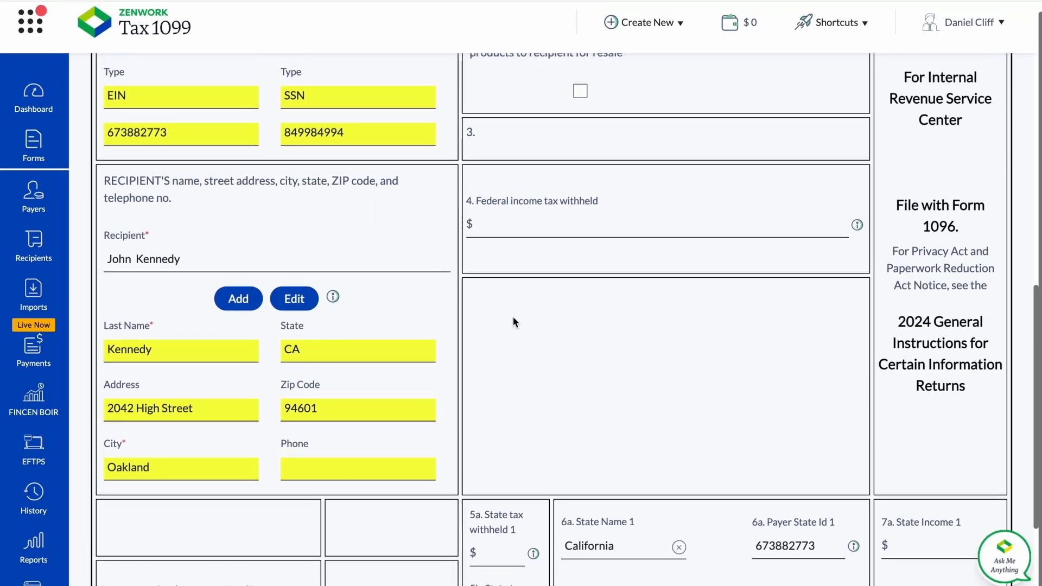
scroll(514, 321, up, 1)
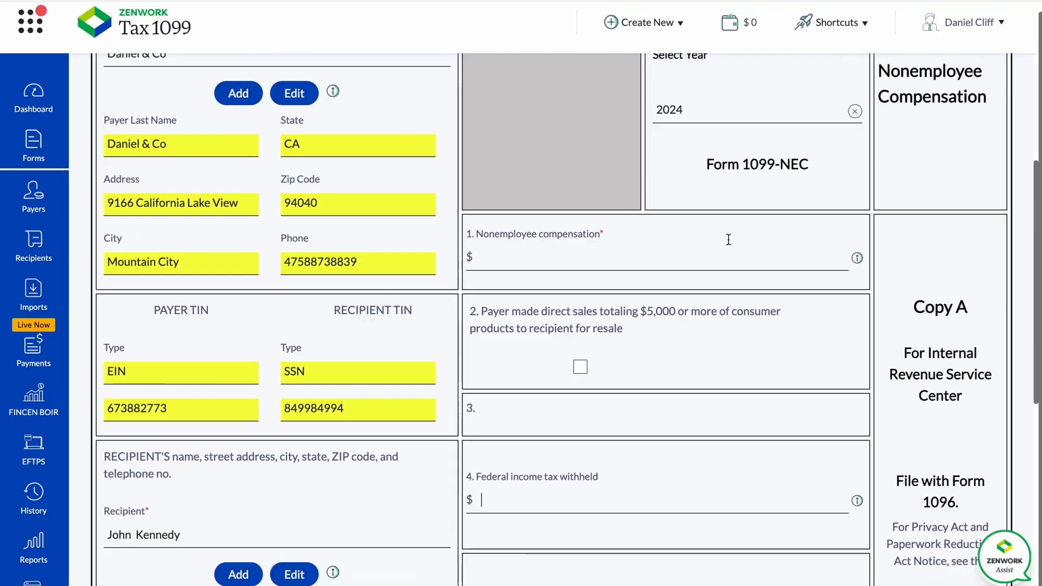
click(856, 256)
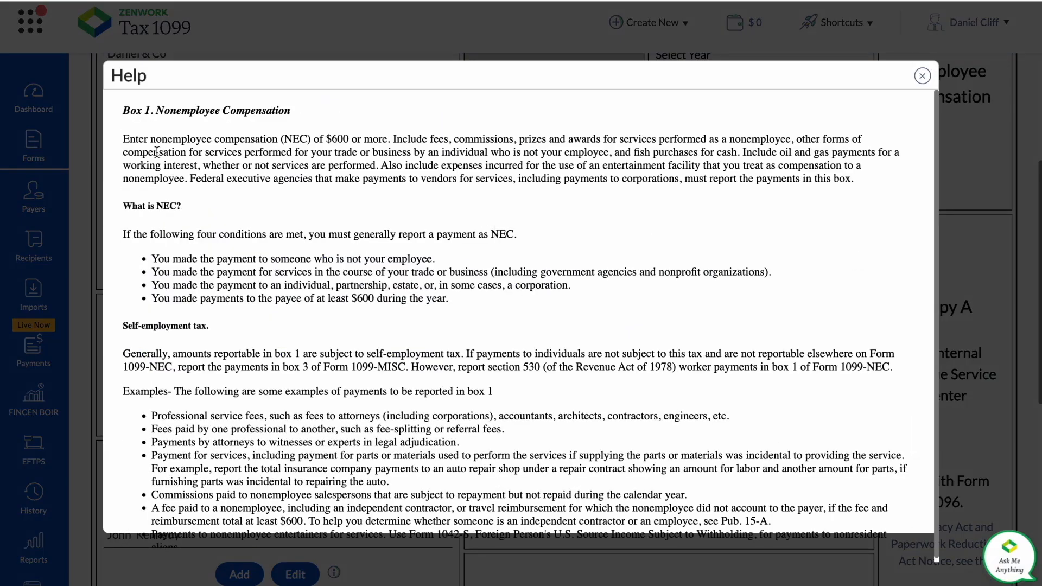
scroll(337, 158, down, 3)
scroll(339, 159, down, 15)
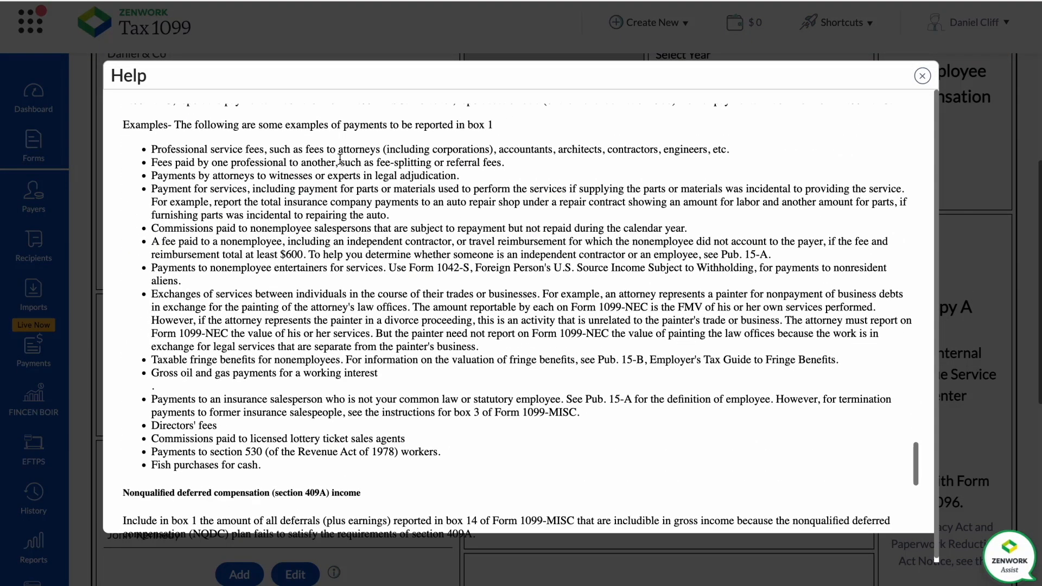
scroll(341, 163, down, 3)
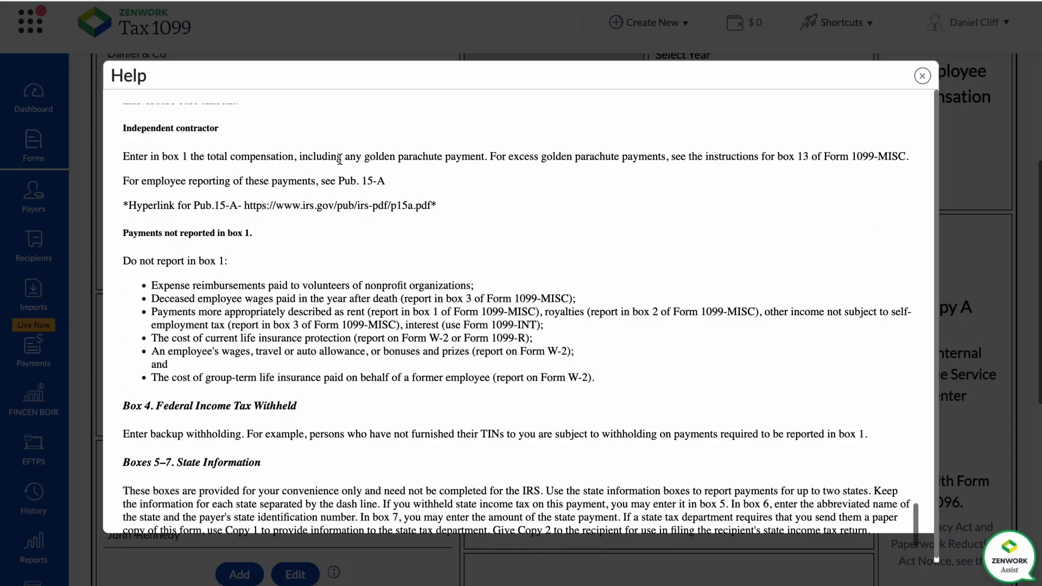
scroll(347, 163, up, 20)
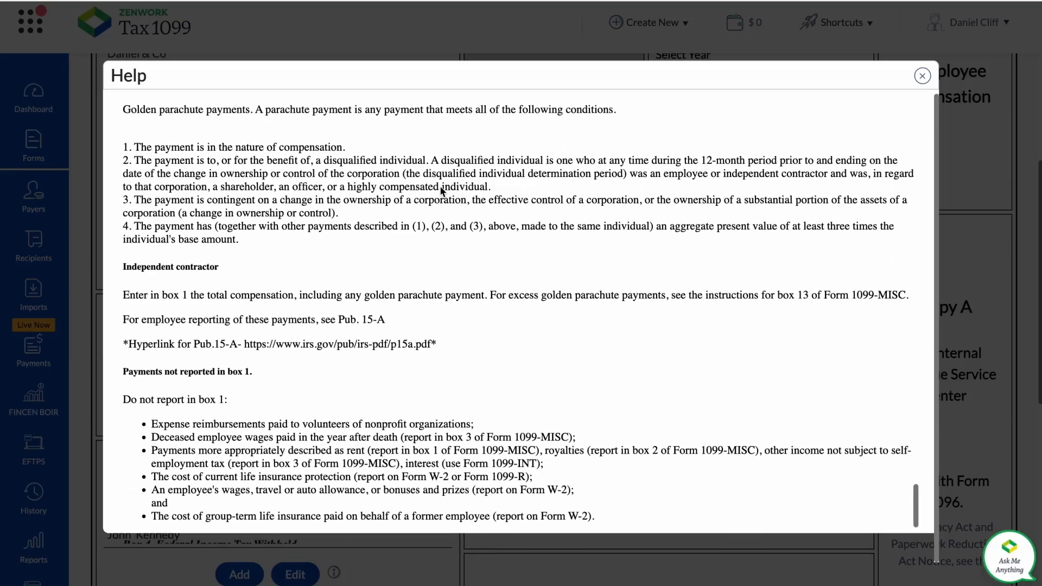
scroll(440, 186, up, 20)
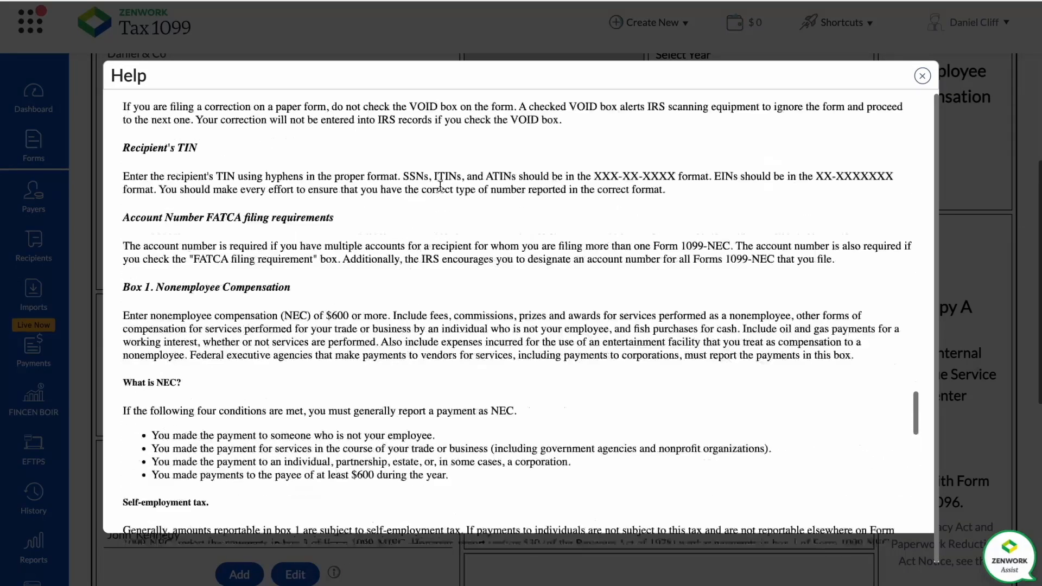
scroll(591, 182, up, 15)
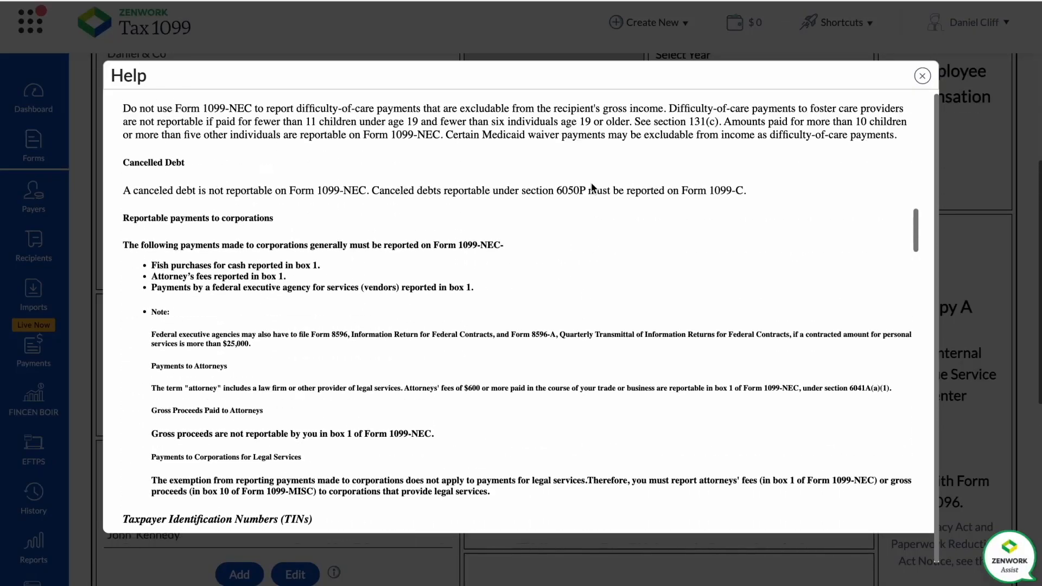
scroll(591, 182, up, 5)
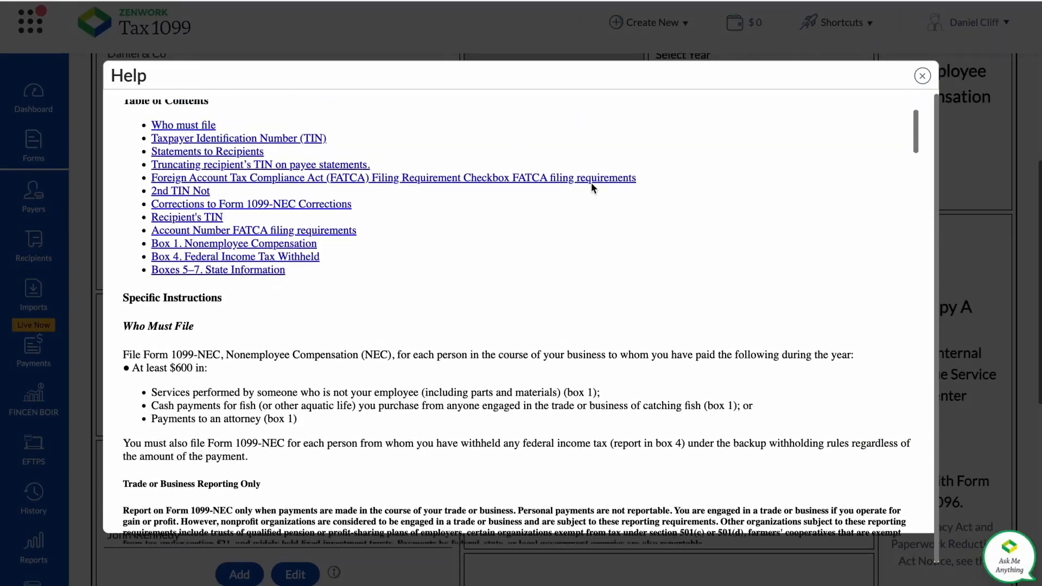
click(922, 75)
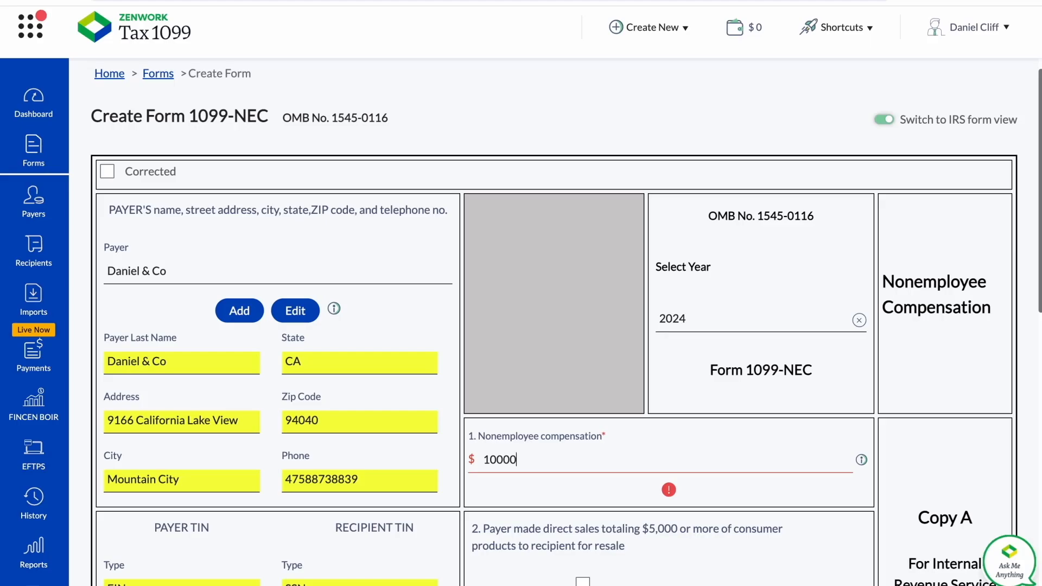
Set the nonemployee compensation to 10000 and the federal income tax withheld to 1000.
click(651, 124)
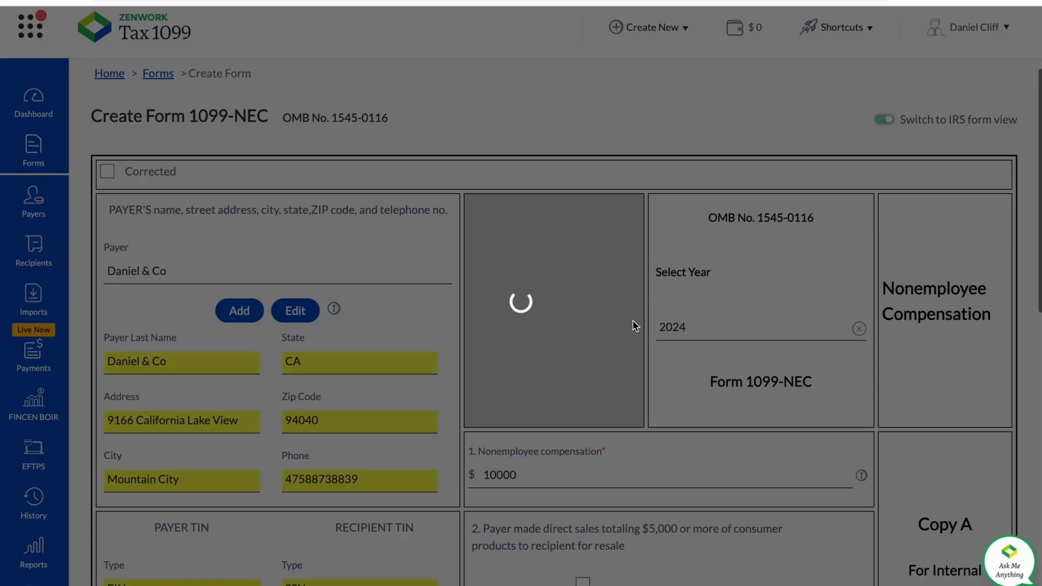
scroll(631, 453, down, 5)
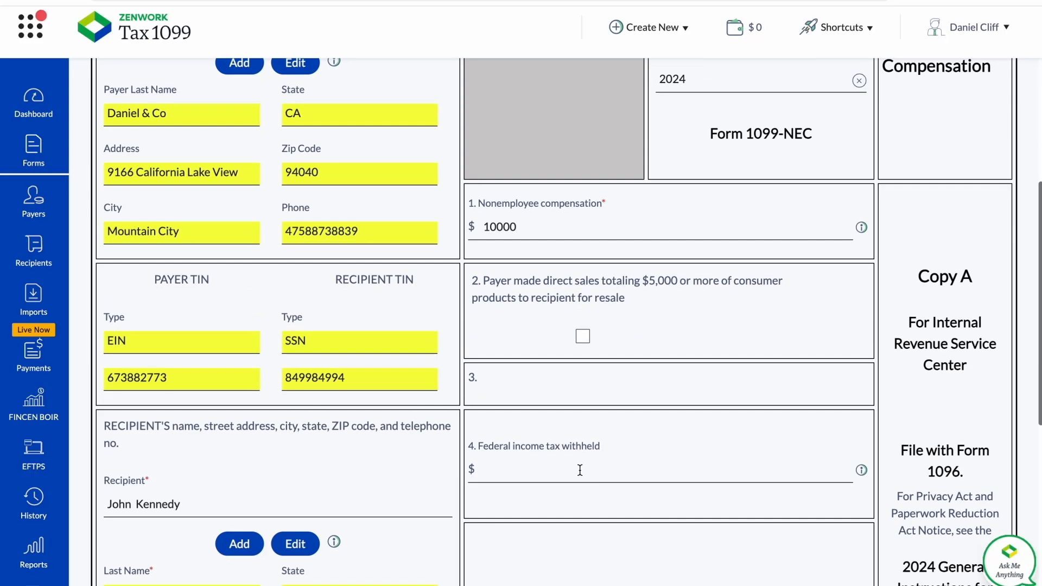
click(579, 470)
scroll(579, 470, down, 2)
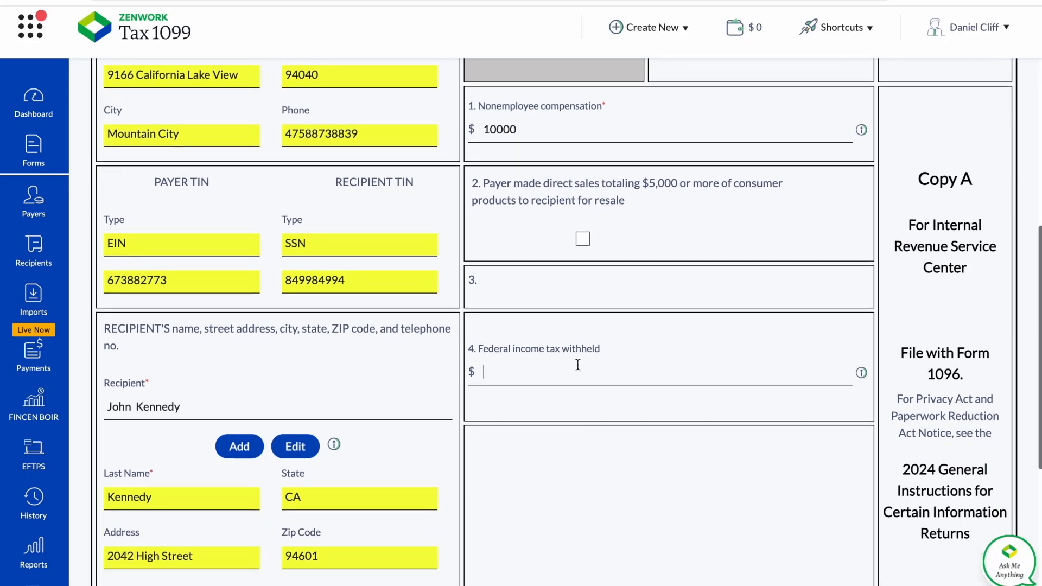
text(1000)
scroll(546, 402, down, 4)
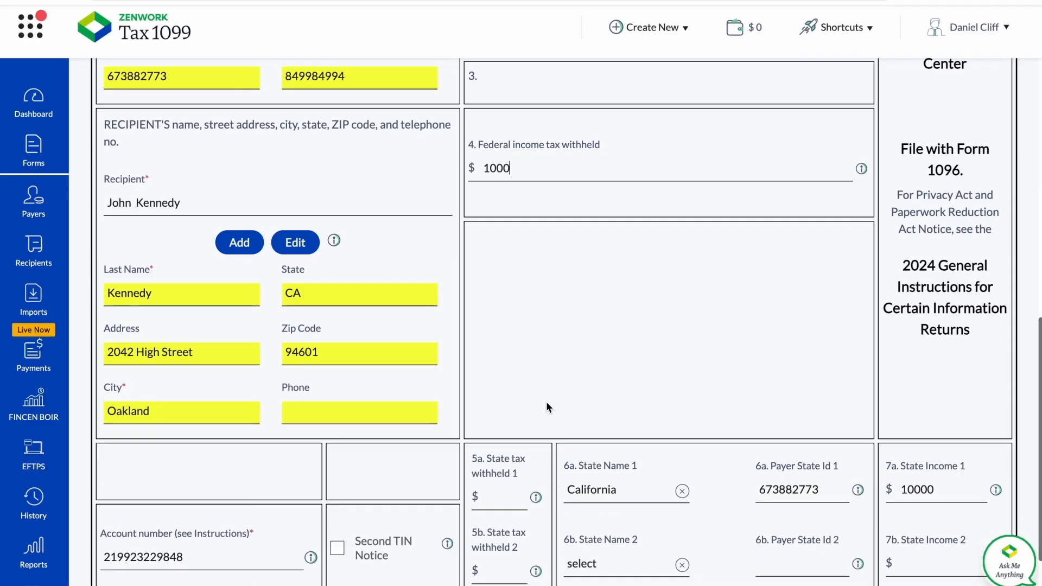
Complete the 1099-NEC form, dismiss the feedback survey and view the added form among the unsubmitted forms.
scroll(546, 406, down, 2)
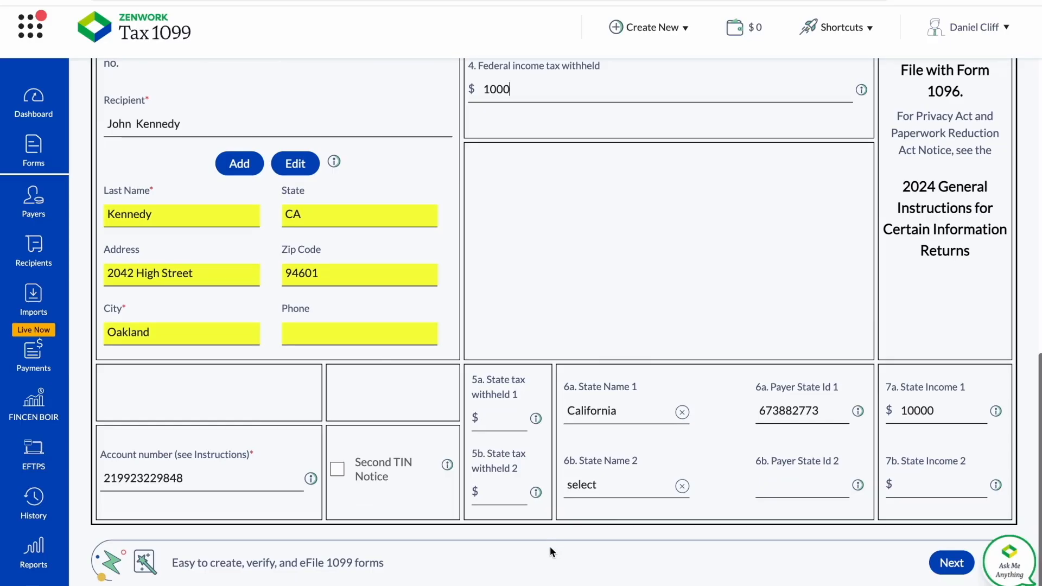
click(951, 564)
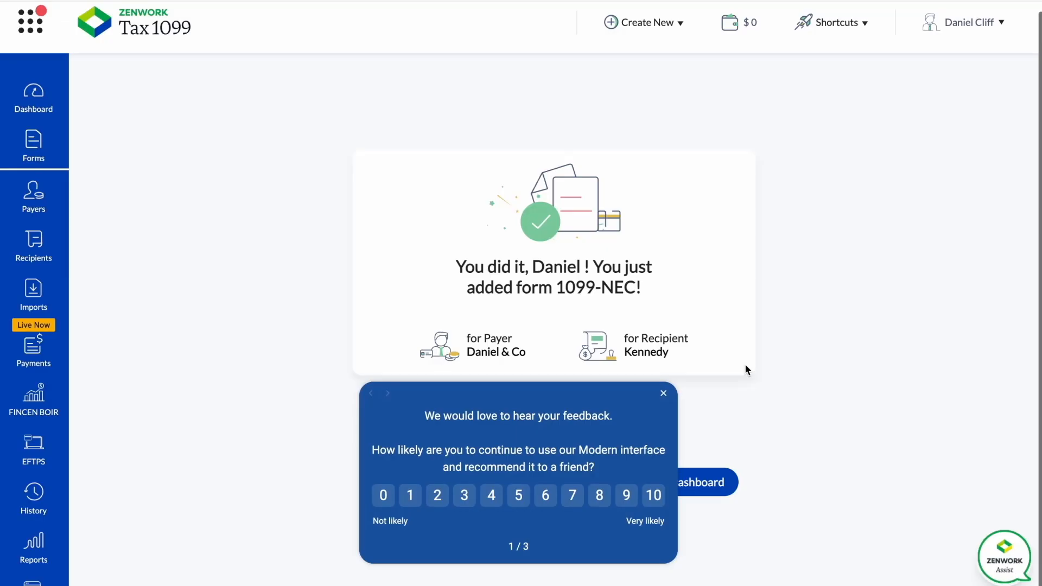
click(664, 395)
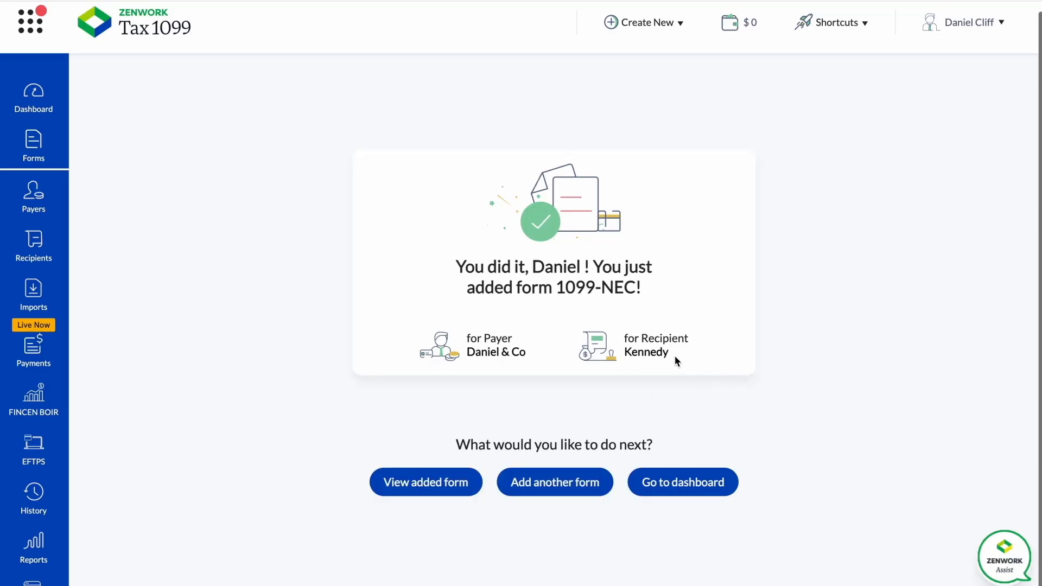
click(431, 487)
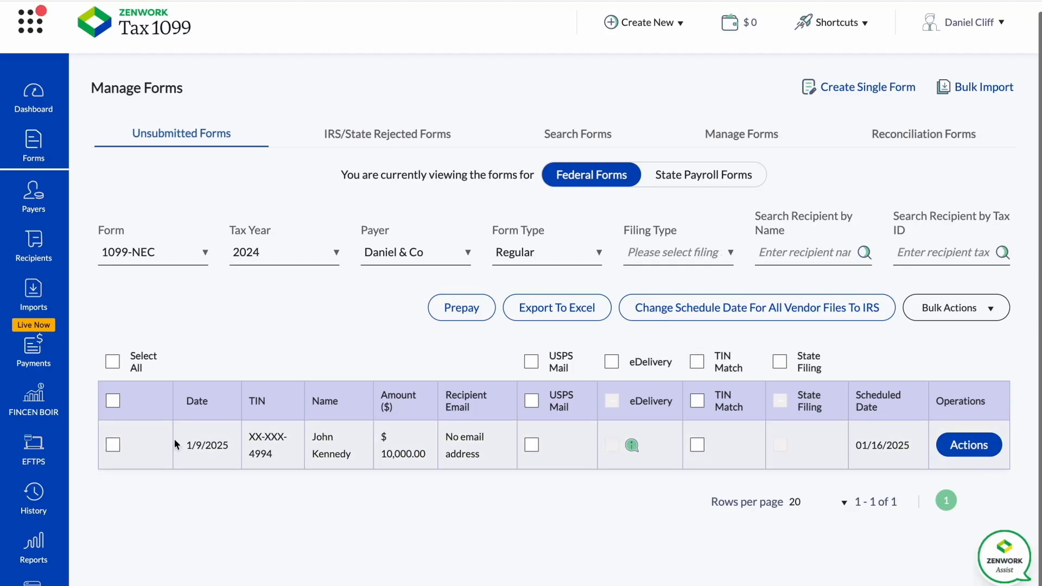
Choose USPS Mail delivery for the listed 1099-NEC form, leaving the form itself unselected.
click(532, 401)
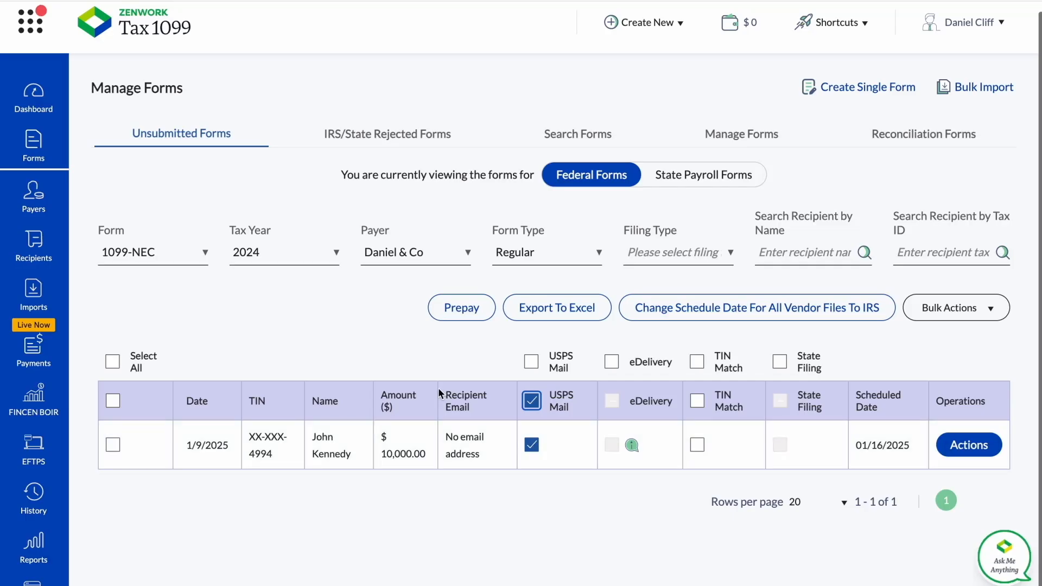
click(113, 405)
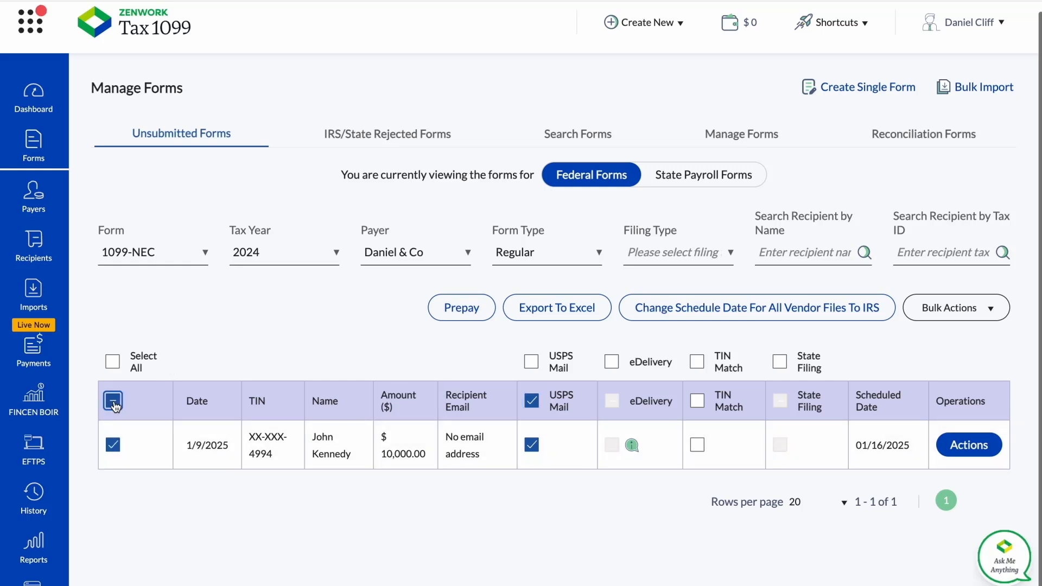
click(114, 405)
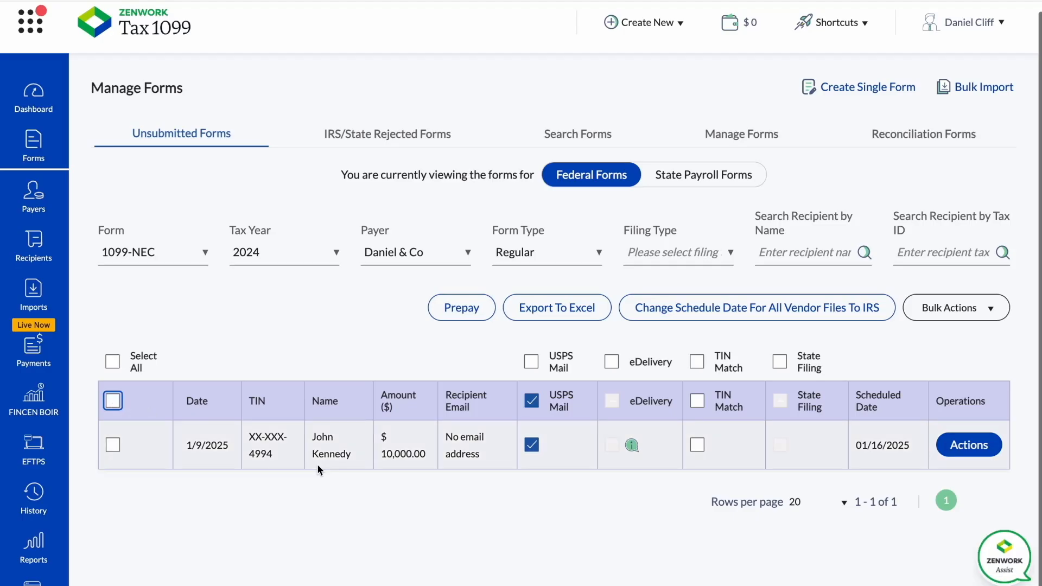
Open the listed form's details and review its submission options, payer and recipient, federal and state information.
click(968, 448)
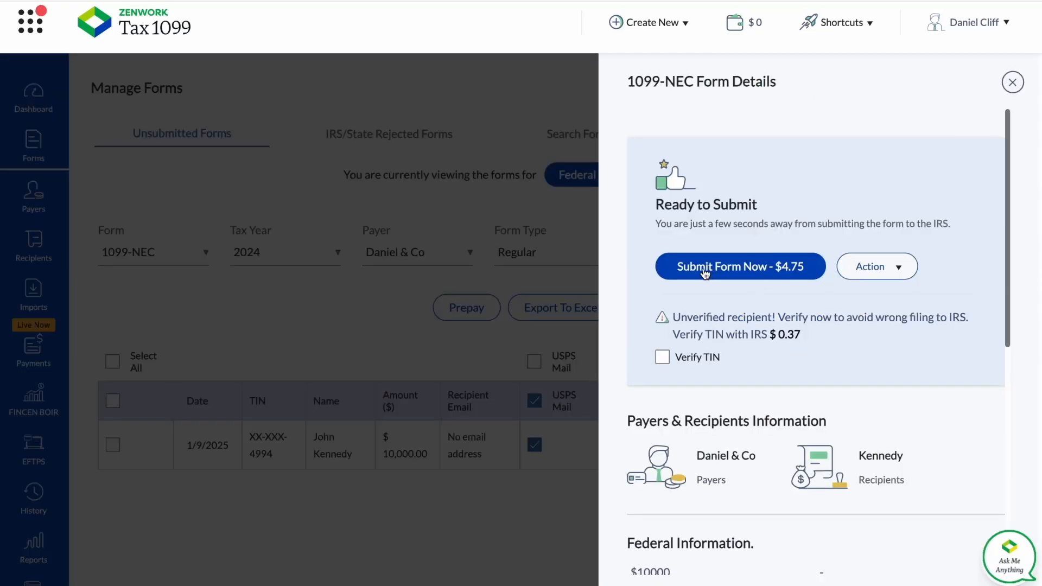
scroll(779, 322, down, 3)
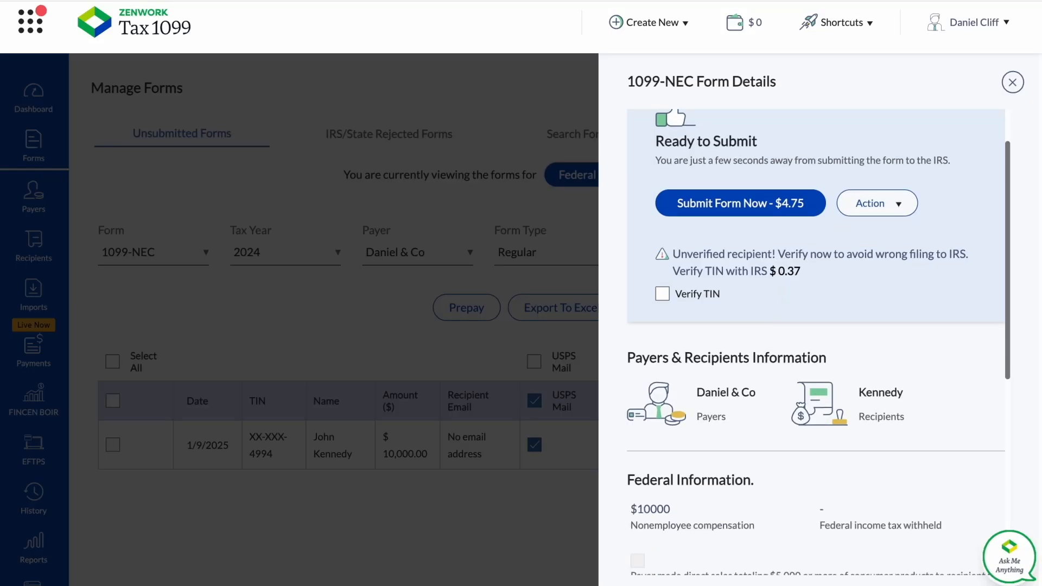
scroll(778, 322, down, 5)
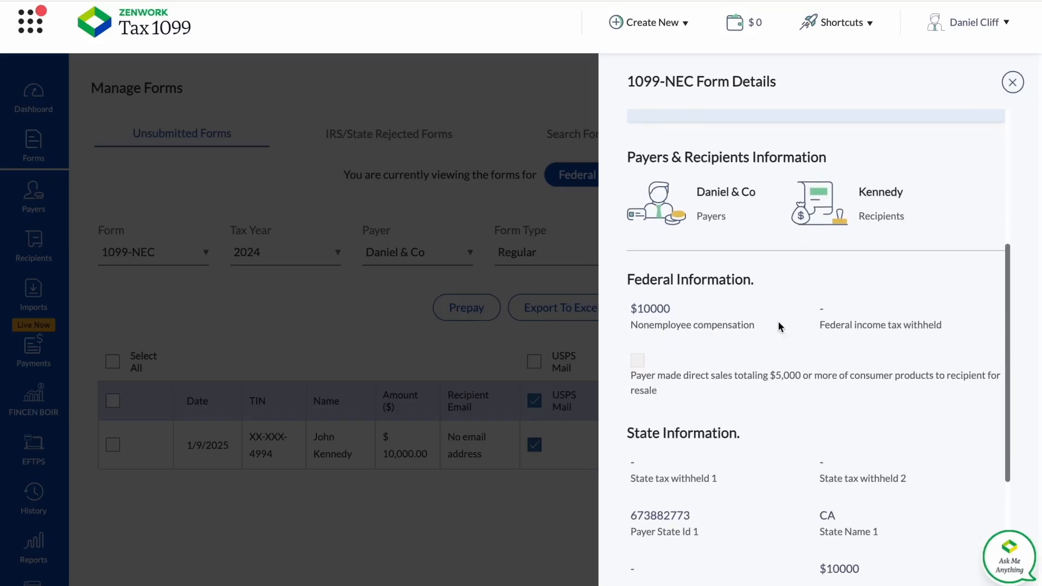
scroll(778, 325, up, 9)
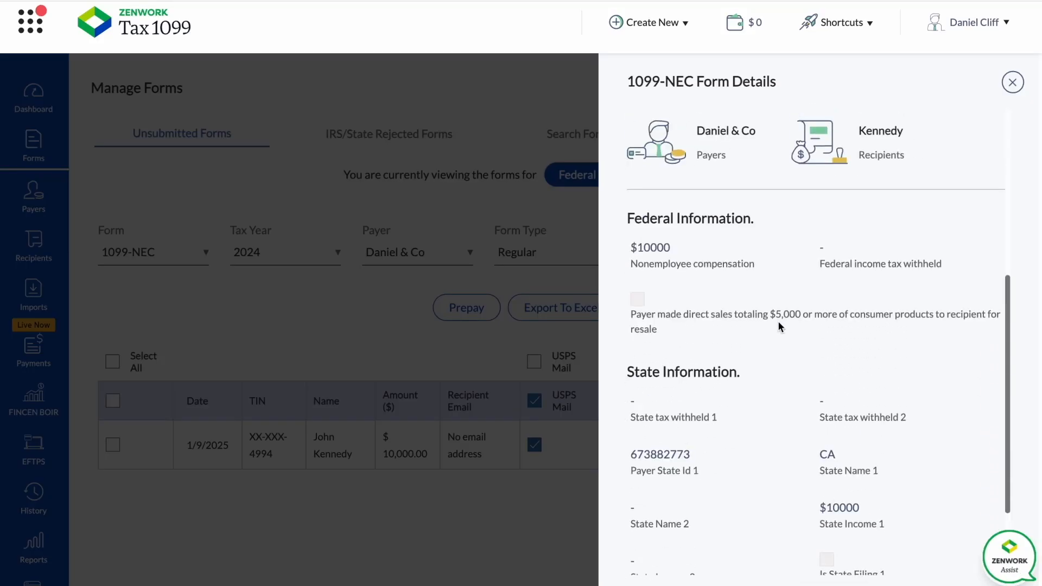
Request submission of the form, certify that the data has been reviewed and verified, and examine the billing details.
click(764, 276)
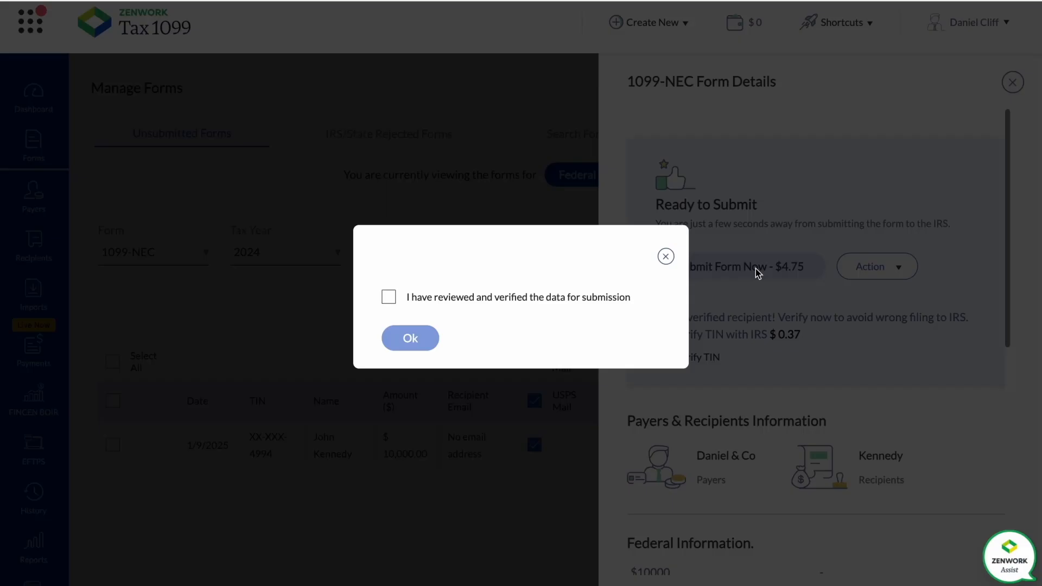
click(387, 297)
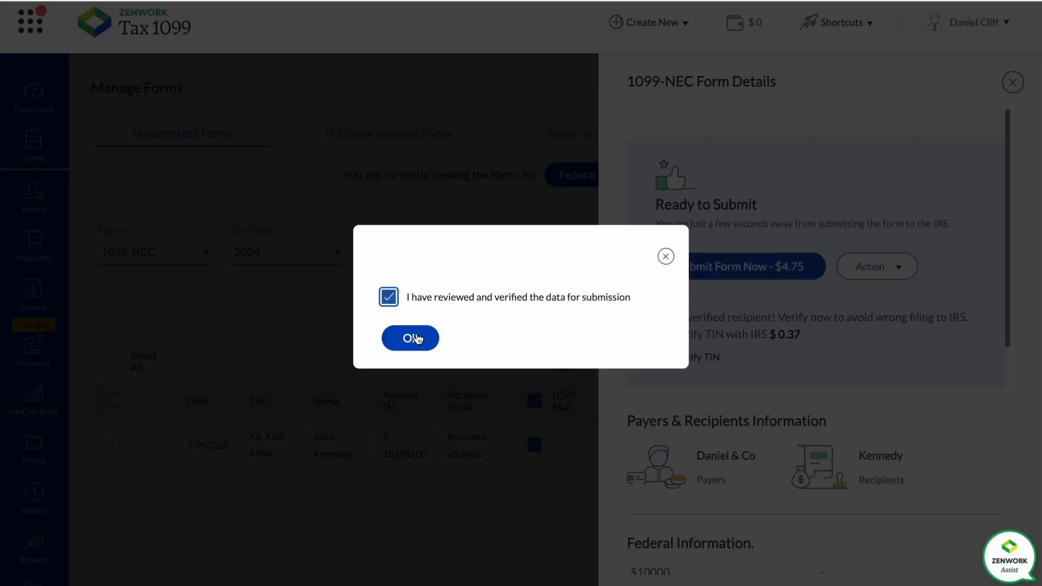
click(413, 336)
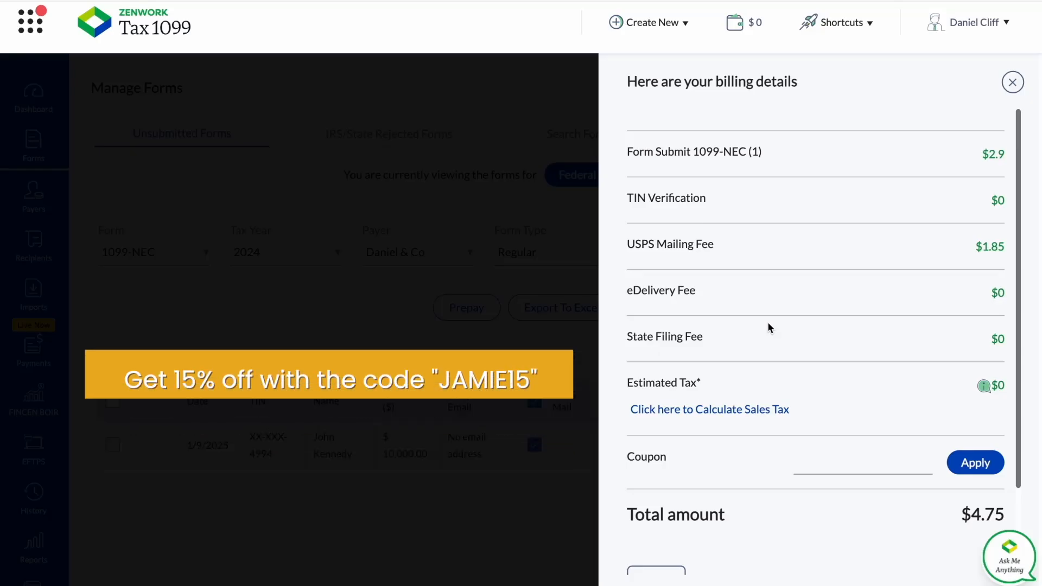
scroll(768, 325, down, 2)
scroll(820, 467, up, 2)
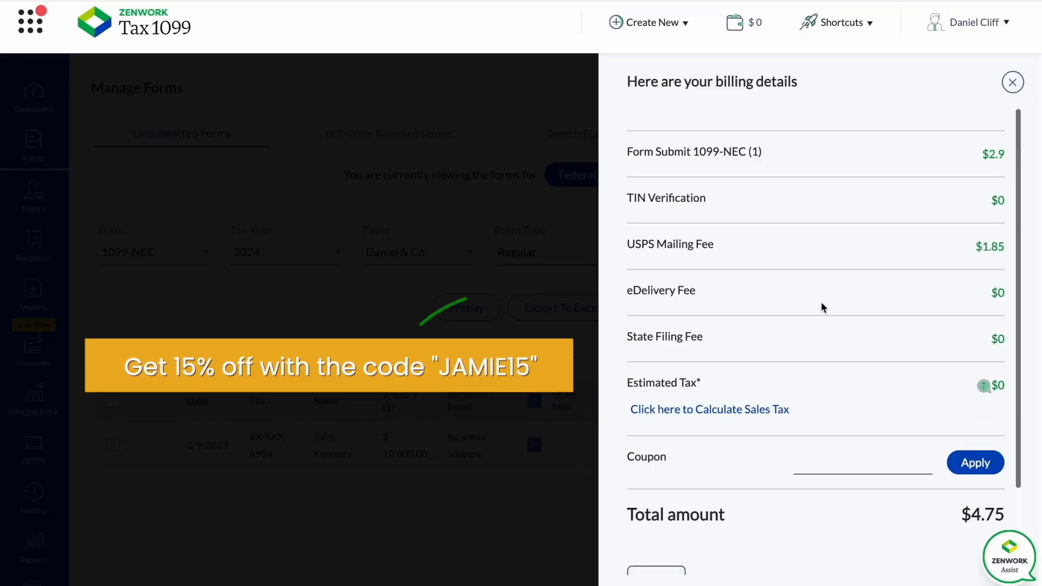
scroll(821, 307, down, 2)
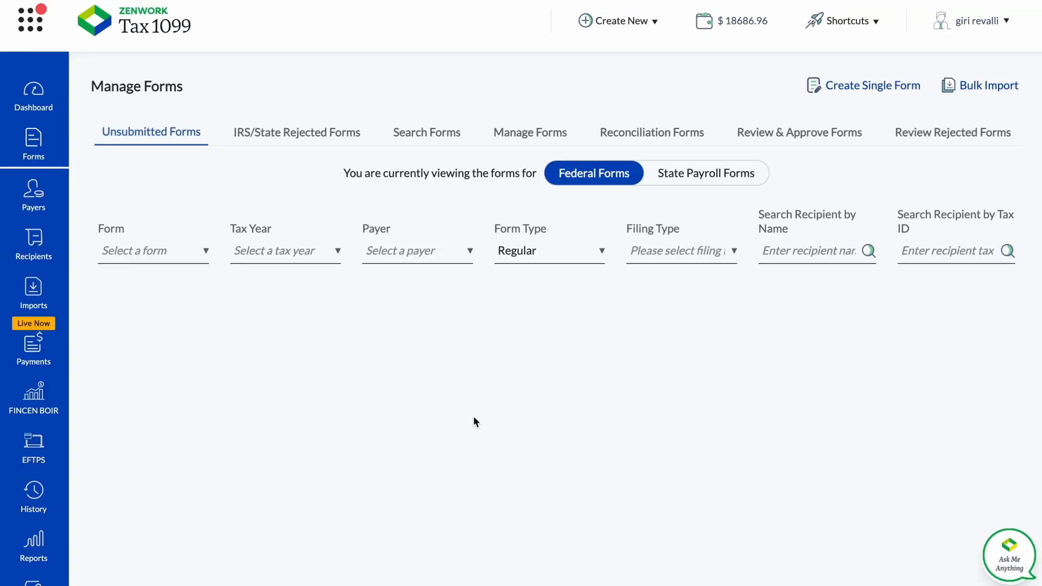
Show the managed federal forms of the payer 1099 NEC.
click(547, 135)
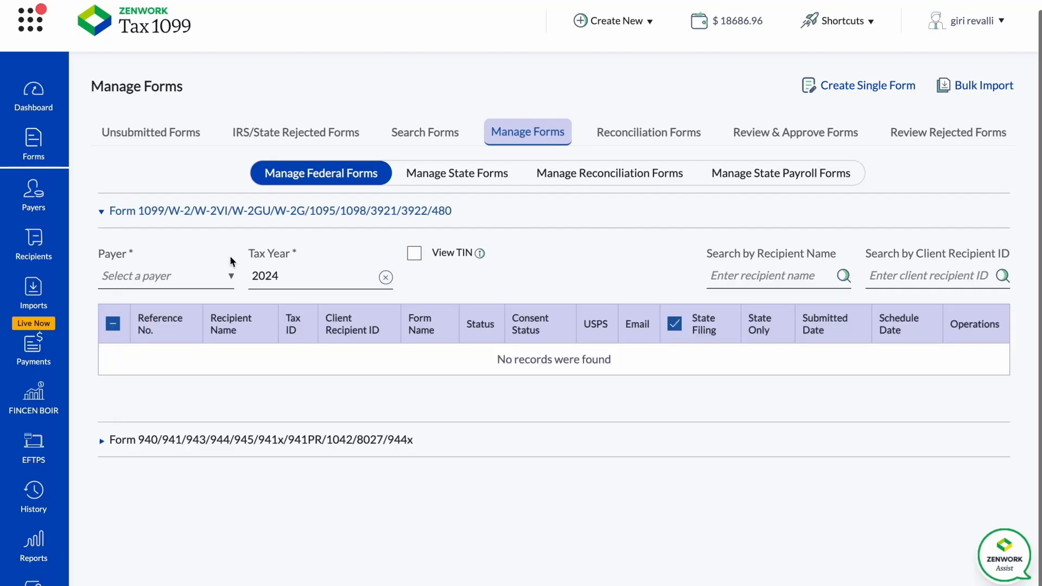
click(231, 278)
scroll(188, 424, down, 1)
click(187, 424)
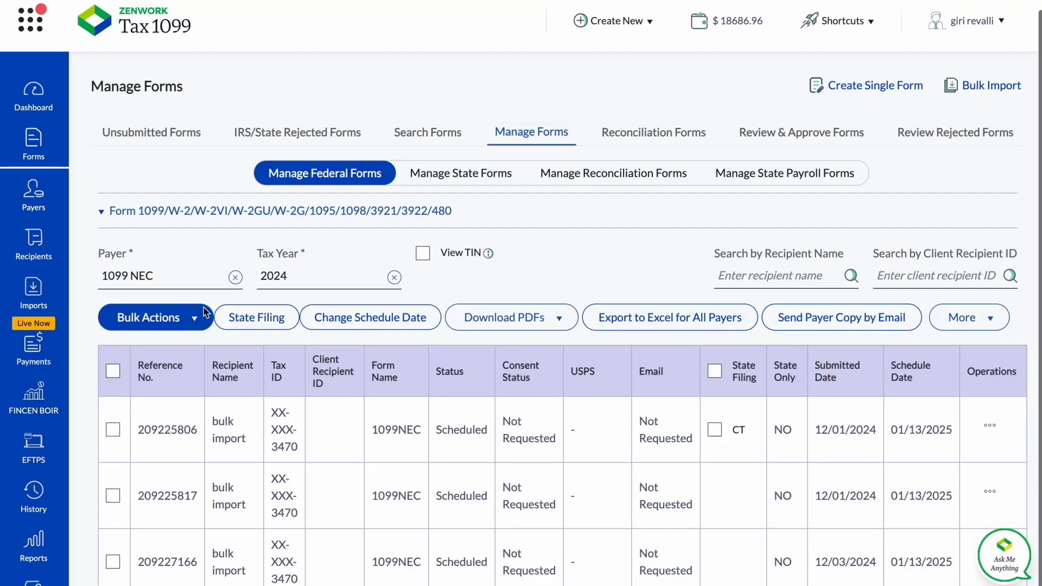
Look at the available bulk actions and select the first 1099NEC form in the list.
click(191, 323)
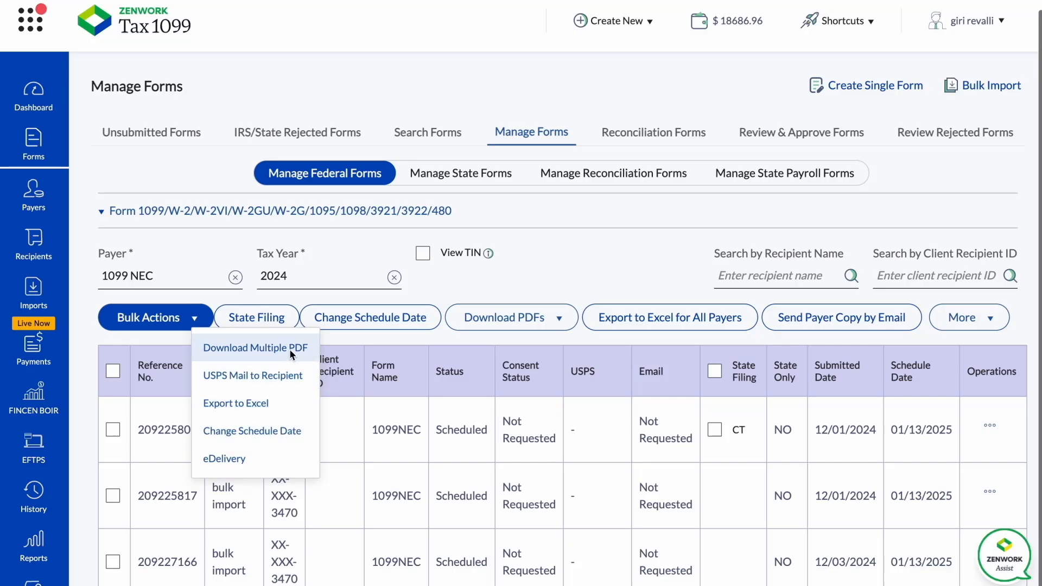
click(117, 432)
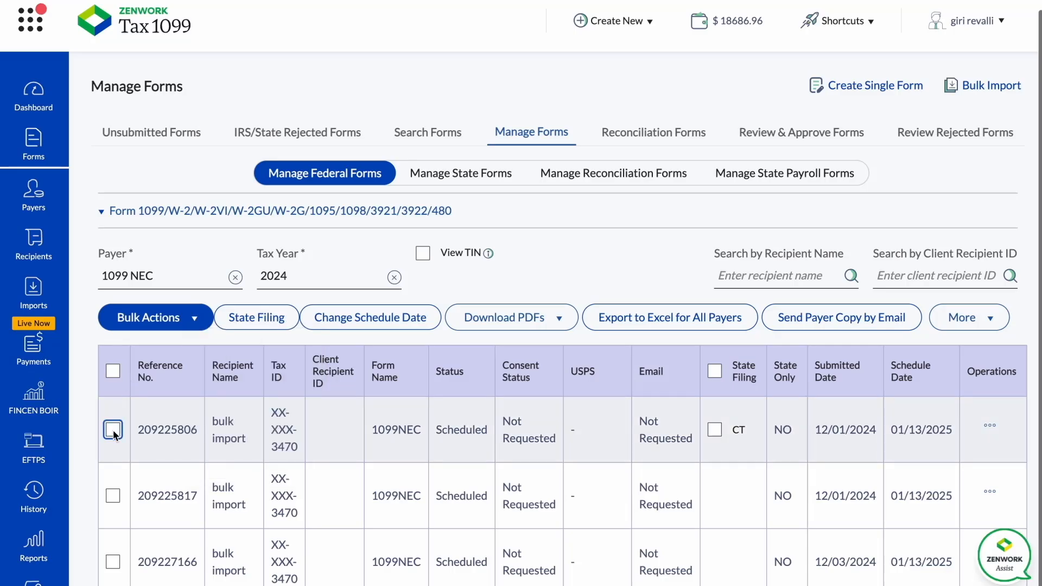
click(112, 429)
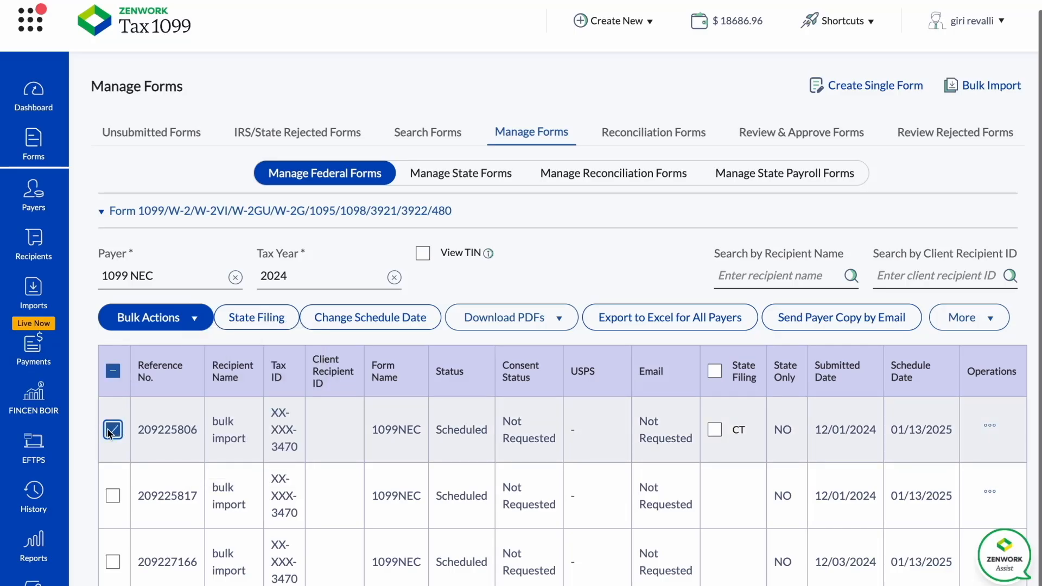
Open the recipient copy PDF of the first listed 1099NEC form and review its Copy B and Copy 2 pages.
click(989, 424)
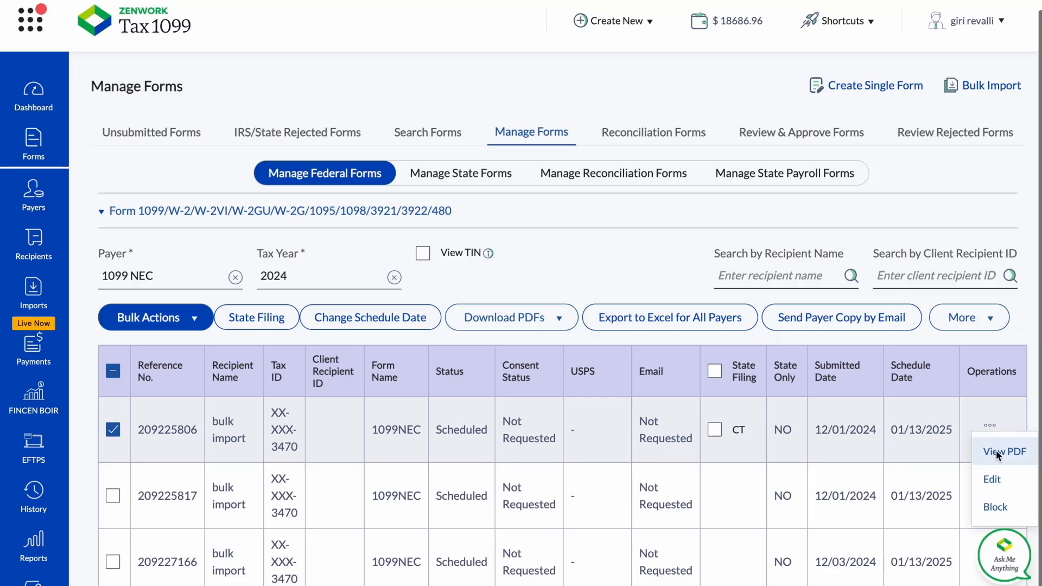
click(995, 450)
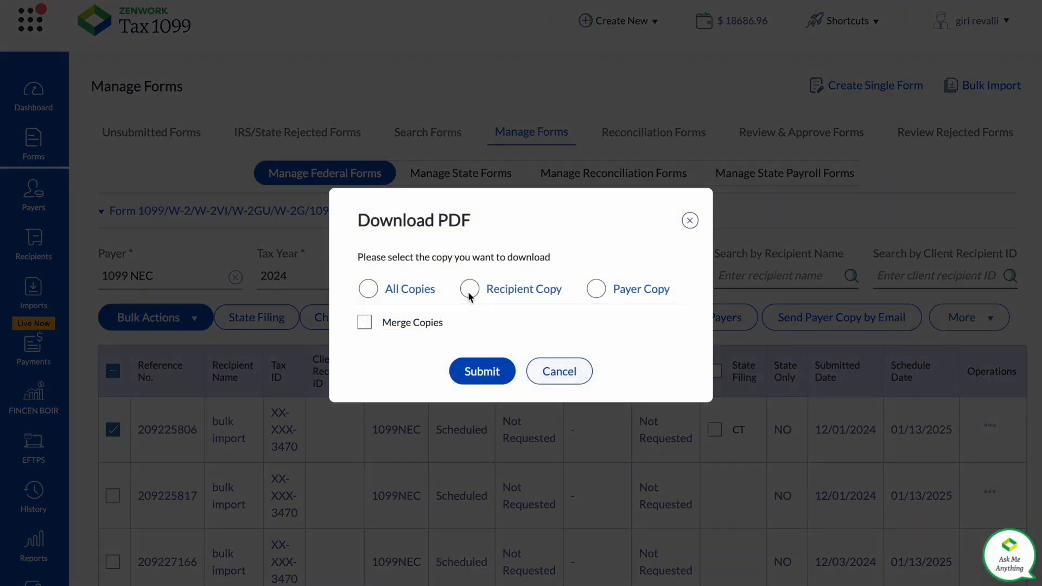
click(485, 369)
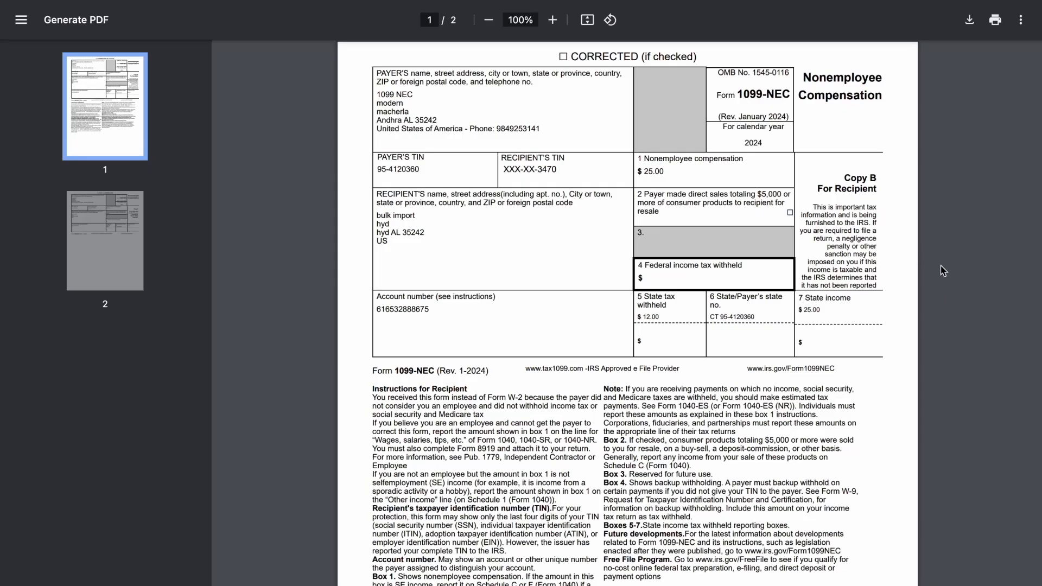
scroll(943, 272, down, 1)
scroll(943, 272, down, 4)
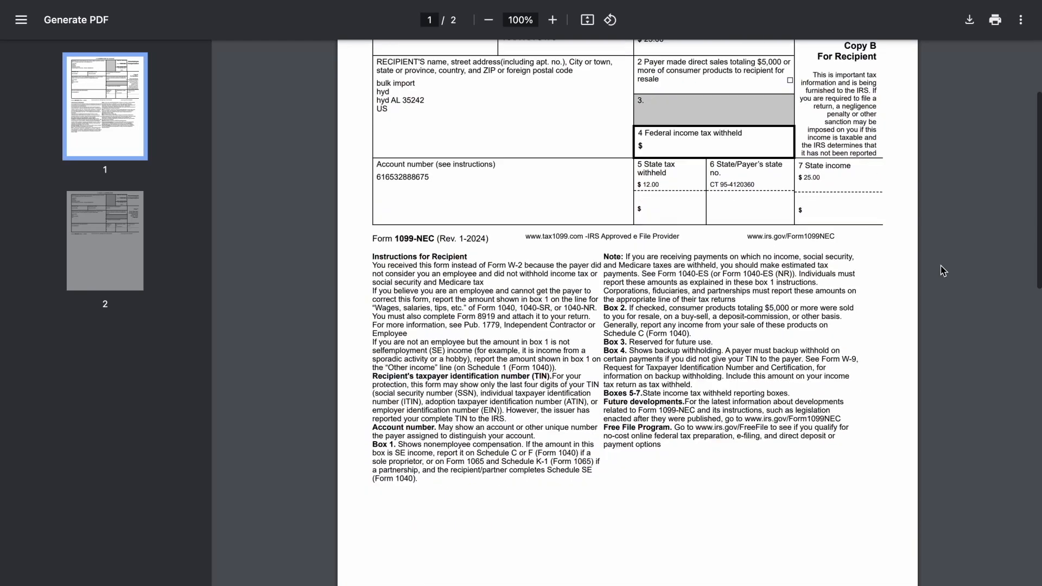
scroll(943, 271, down, 3)
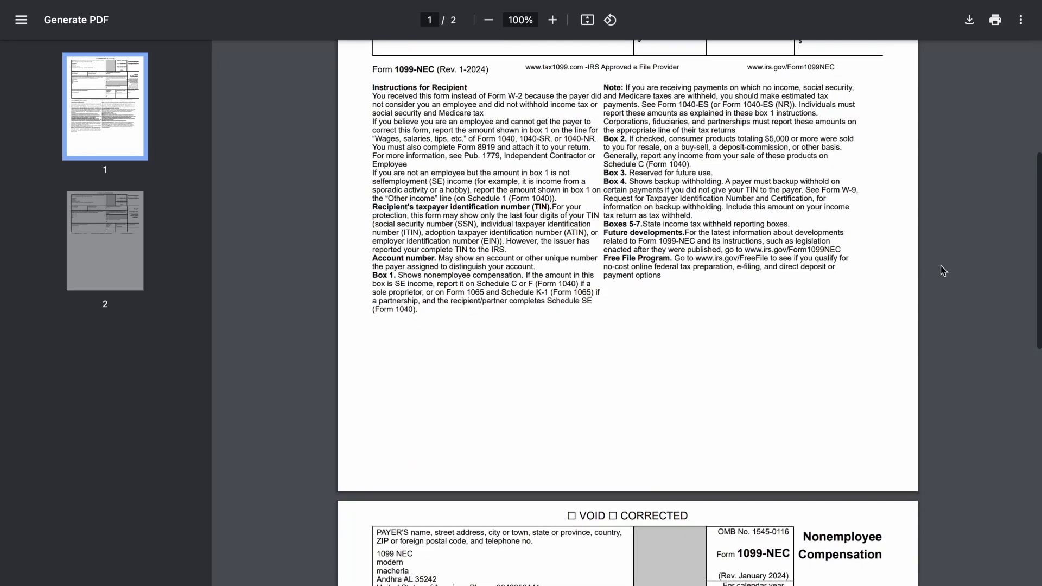
scroll(943, 272, down, 2)
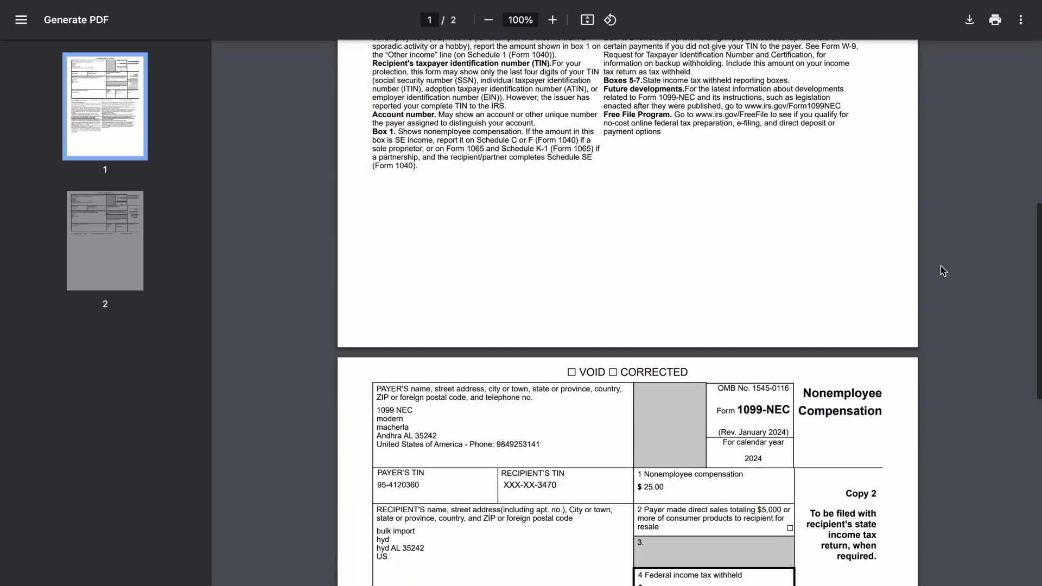